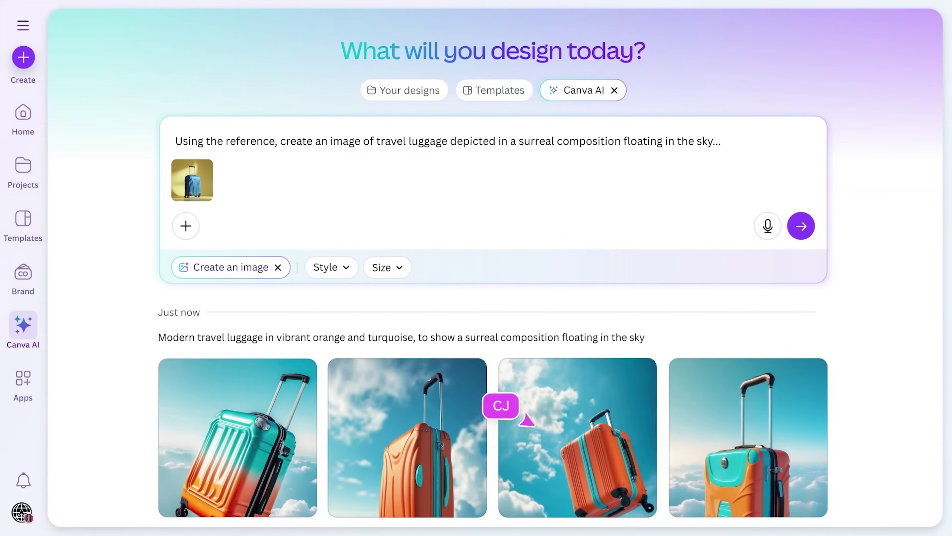
- Open the Explore Portugal travel design card from the AI chat results in a large preview
mouse_move(551, 410)
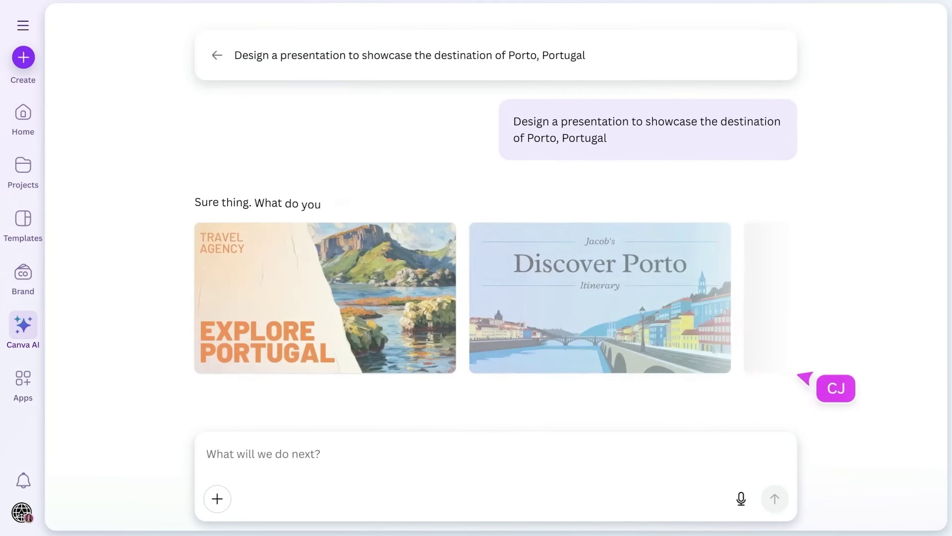
left_click(422, 237)
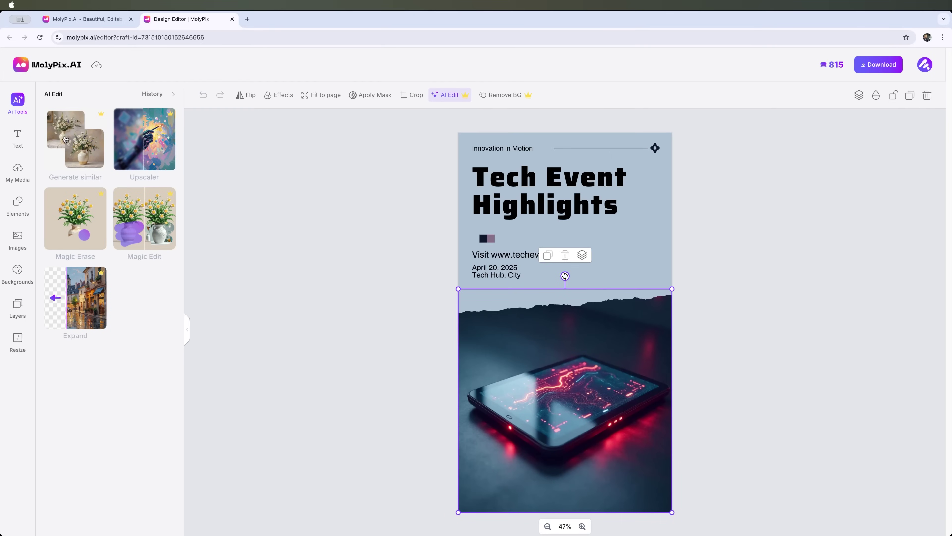
- Replace the 'Tech Event Highlights' poster title with 'AI Innovation 2025'
double_click(562, 203)
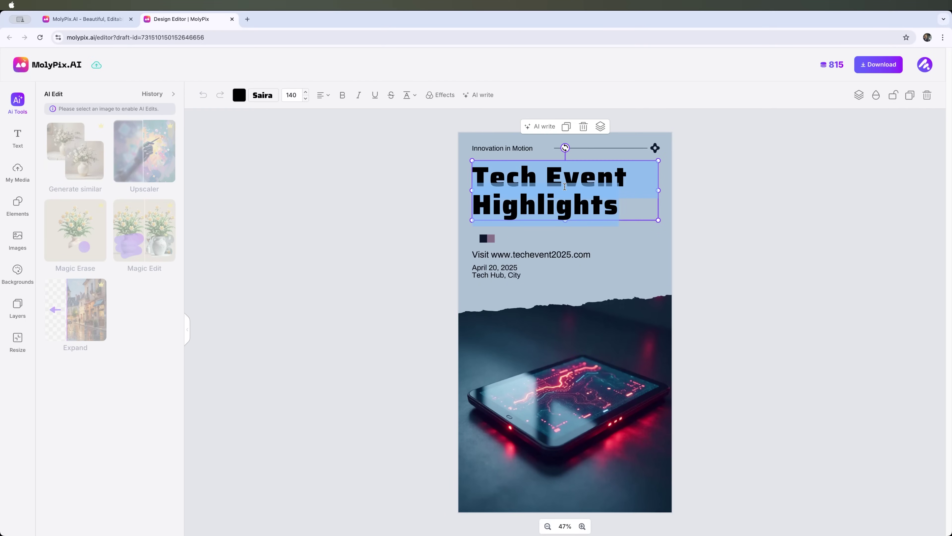
type("AI Innovation 2025")
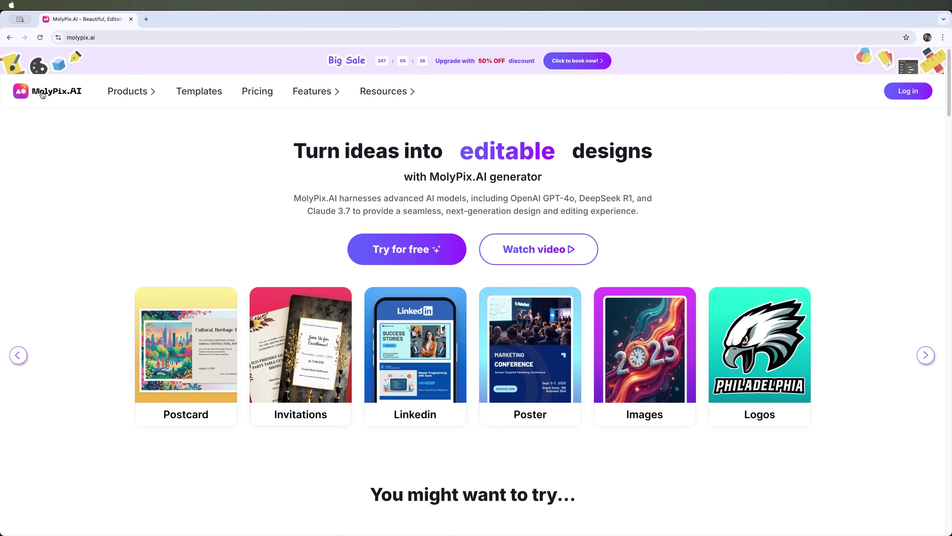
mouse_move(145, 98)
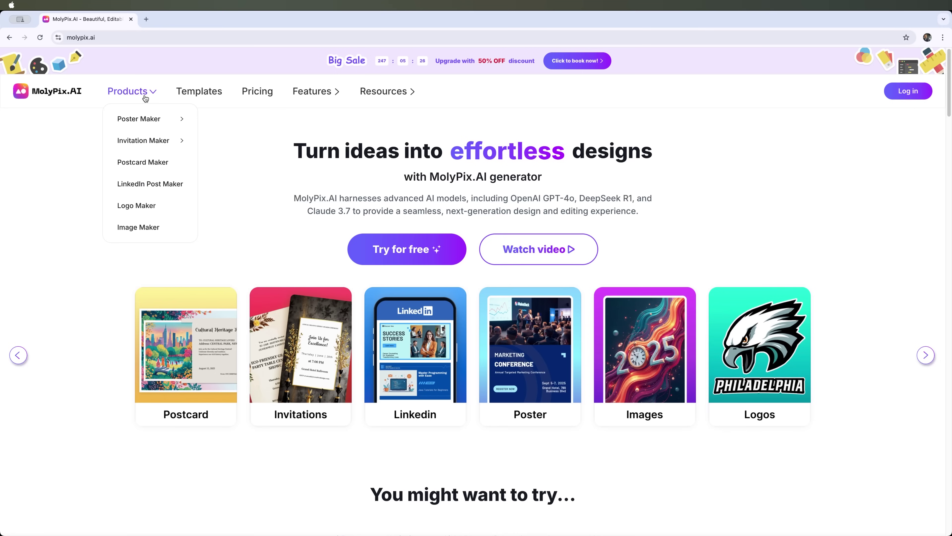
mouse_move(141, 119)
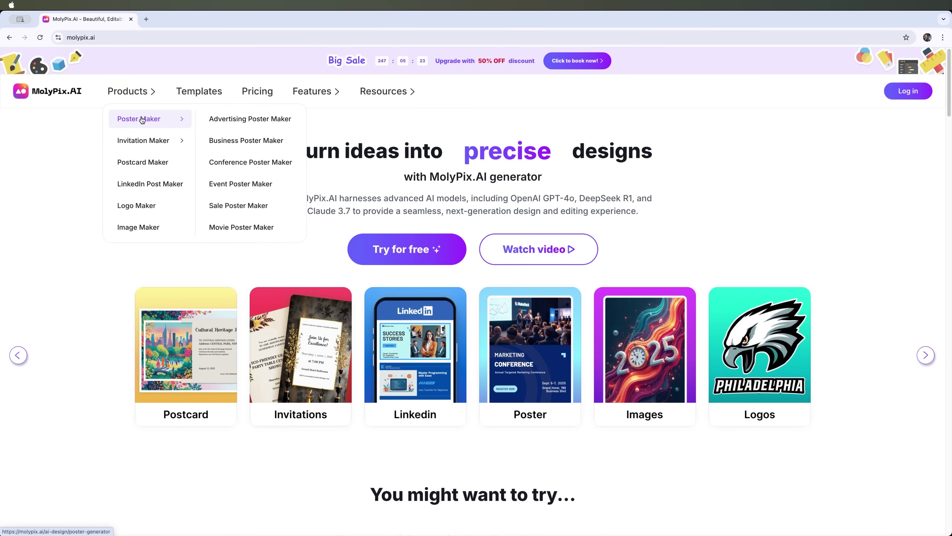
mouse_move(154, 138)
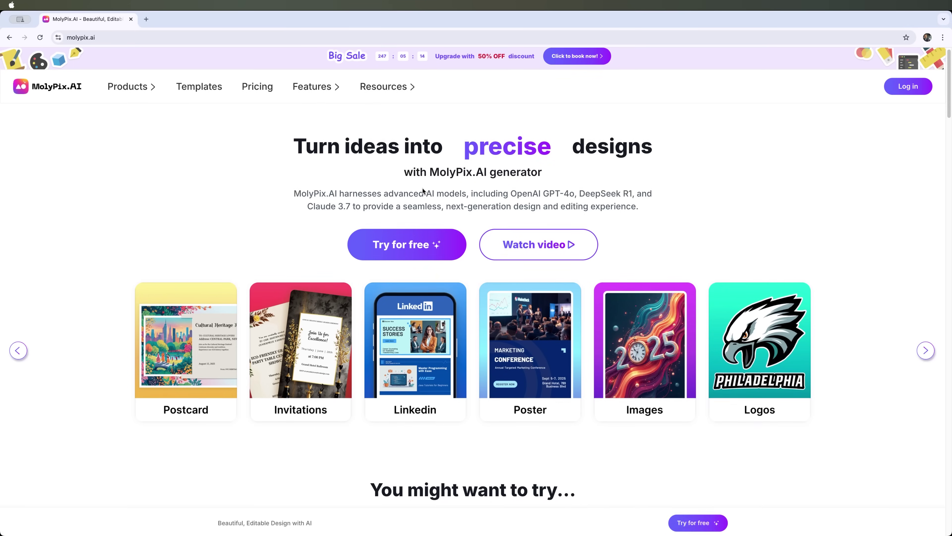
scroll(483, 206, "down", 7)
scroll(609, 233, "down", 2)
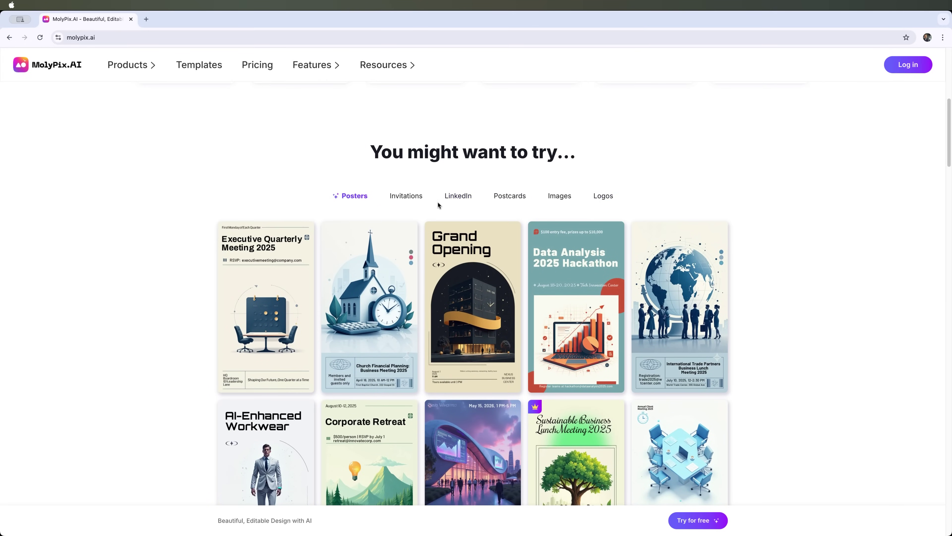
left_click(410, 199)
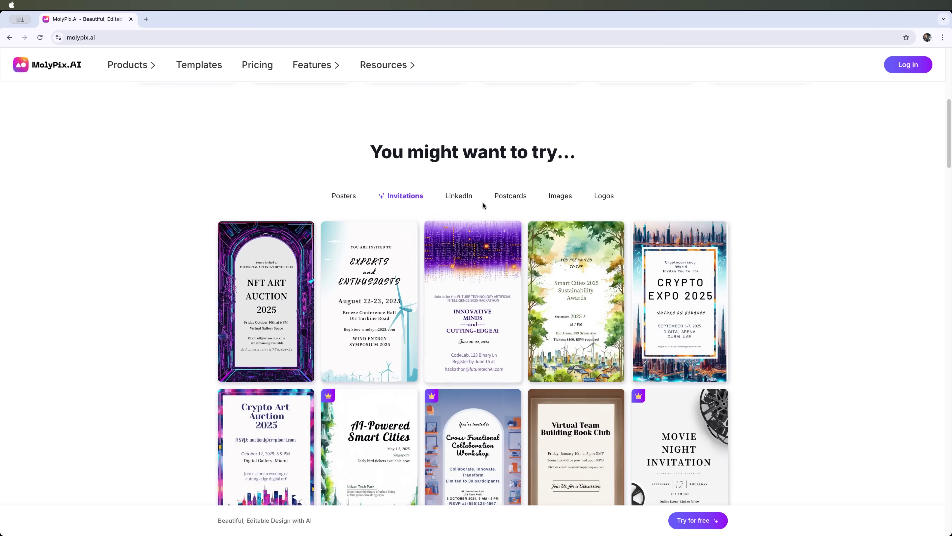
left_click(466, 193)
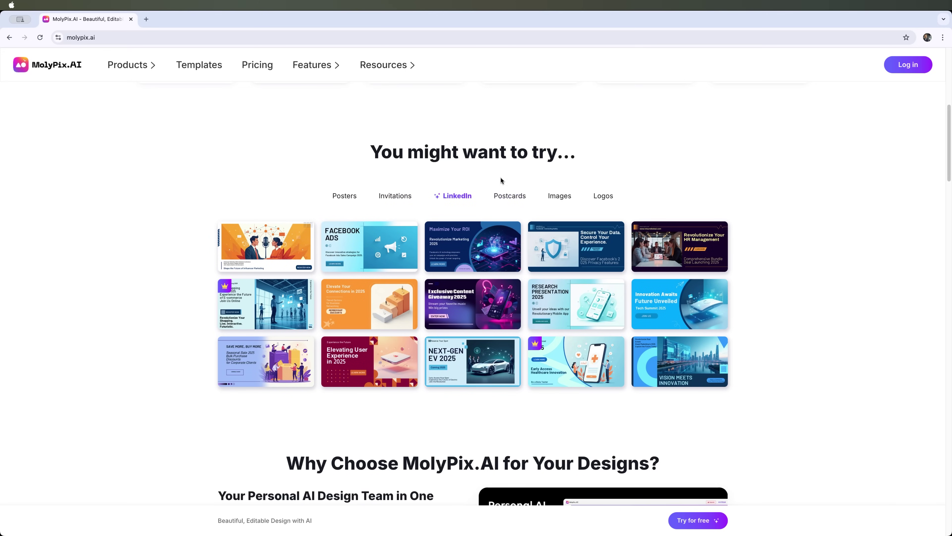
left_click(507, 196)
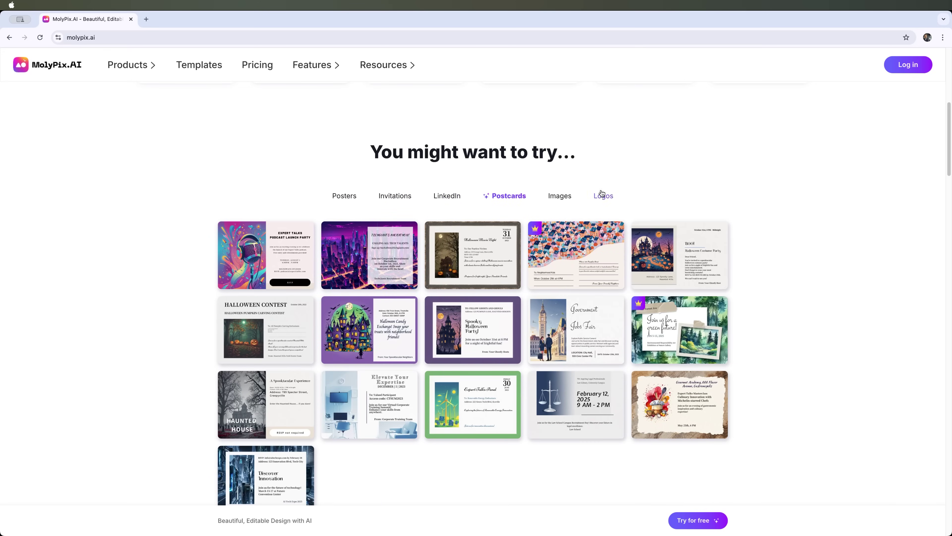
left_click(558, 196)
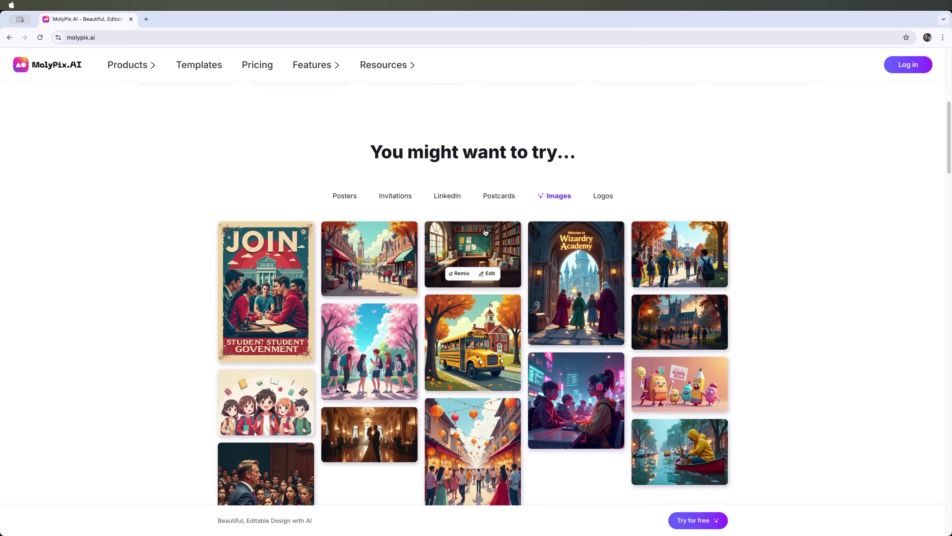
left_click(604, 196)
scroll(610, 262, "down", 8)
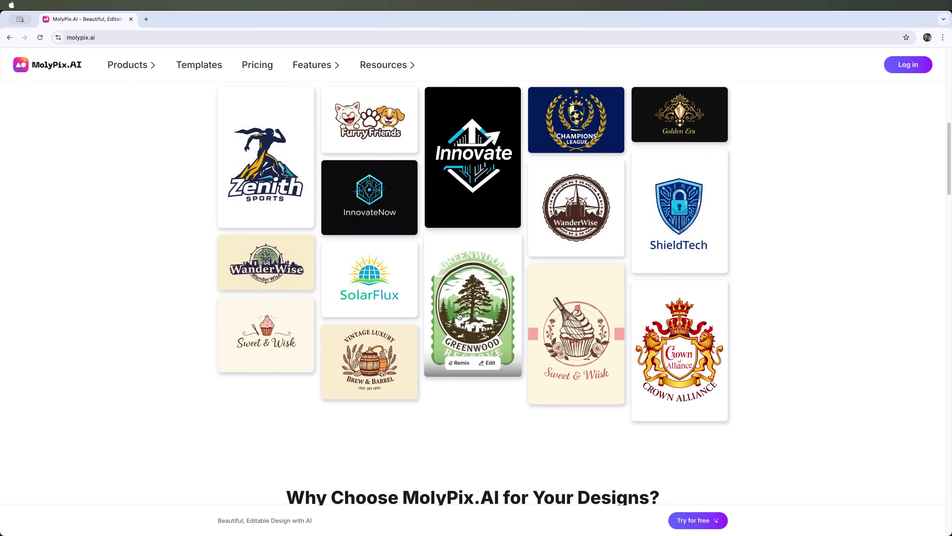
scroll(461, 316, "down", 6)
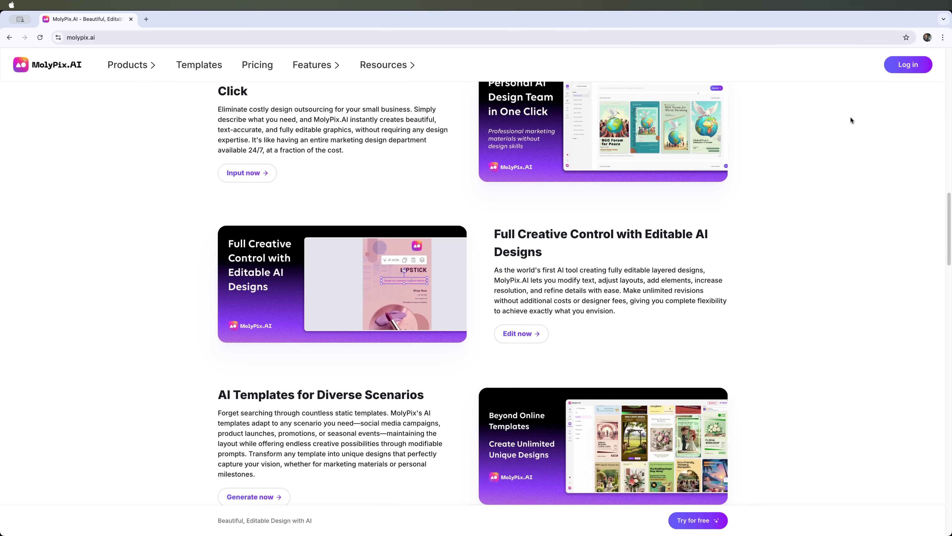
- Log in to the dashboard, then expand and collapse the design prompt box
left_click(914, 66)
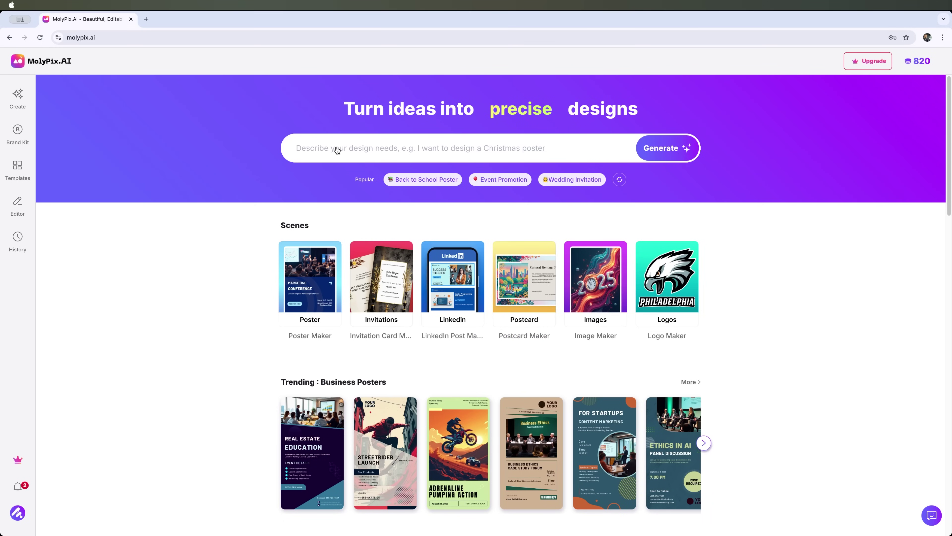
left_click(310, 149)
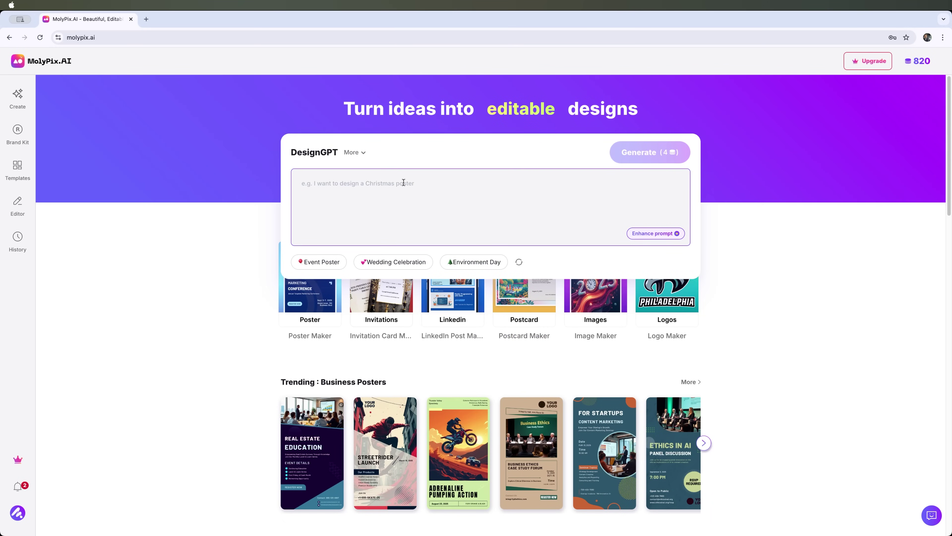
left_click(760, 256)
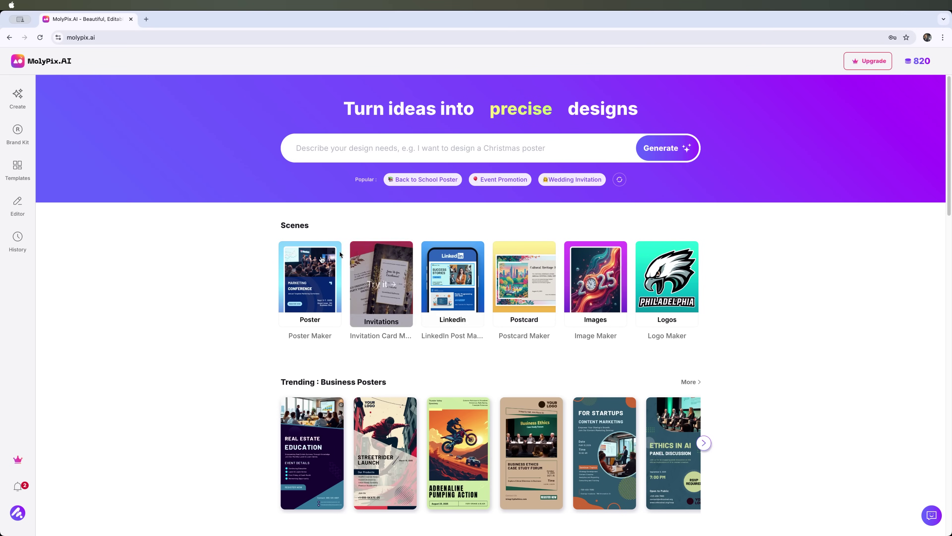
- Scroll the trending templates and preview, then close, the Easter networking LinkedIn ad template
scroll(401, 337, "down", 3)
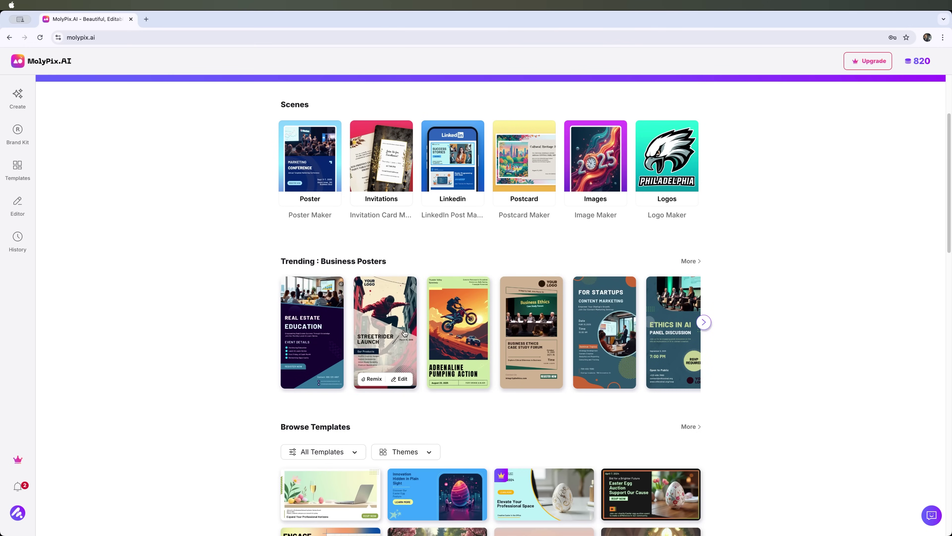
scroll(311, 189, "down", 2)
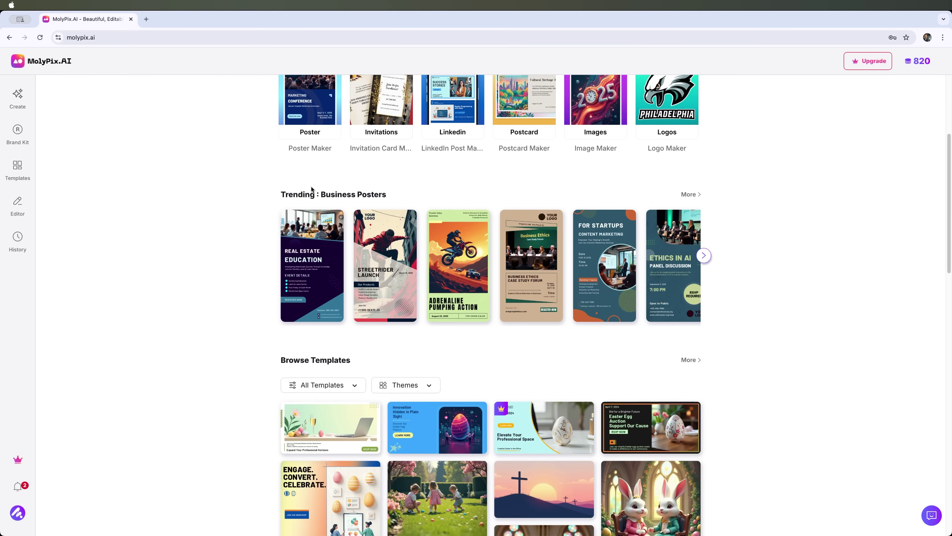
scroll(450, 308, "down", 3)
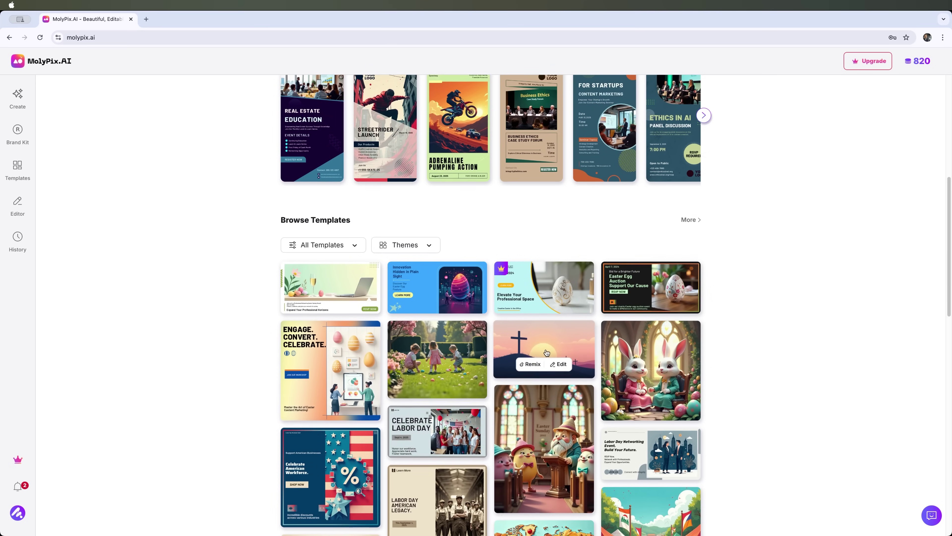
scroll(547, 356, "down", 4)
left_click(342, 144)
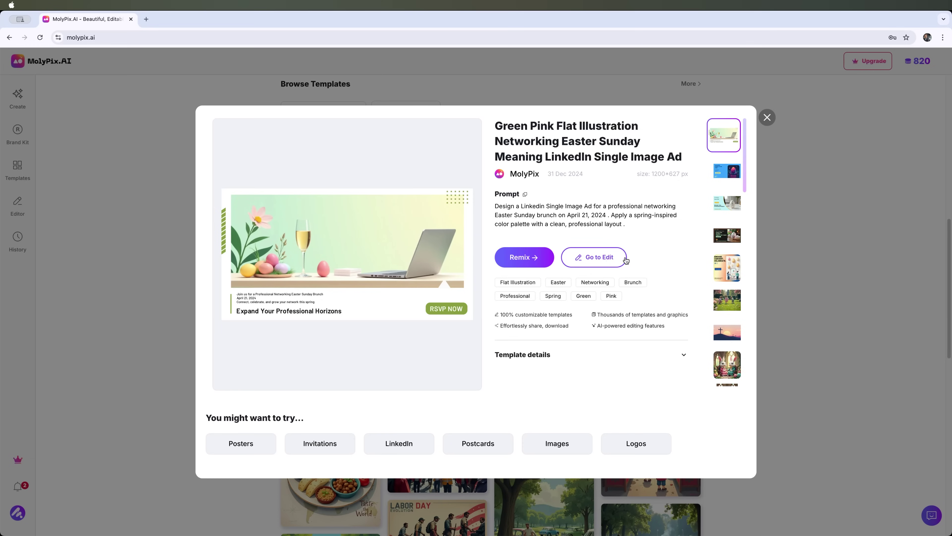
left_click(767, 118)
scroll(746, 246, "up", 10)
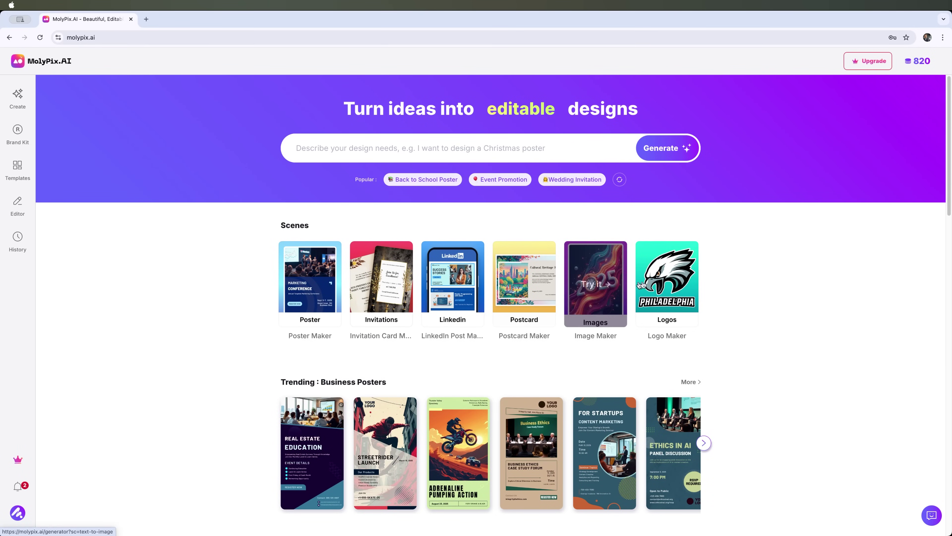
- Paste a modern tech event poster request into DesignGPT and review the enhanced prompt's phrases
left_click(312, 149)
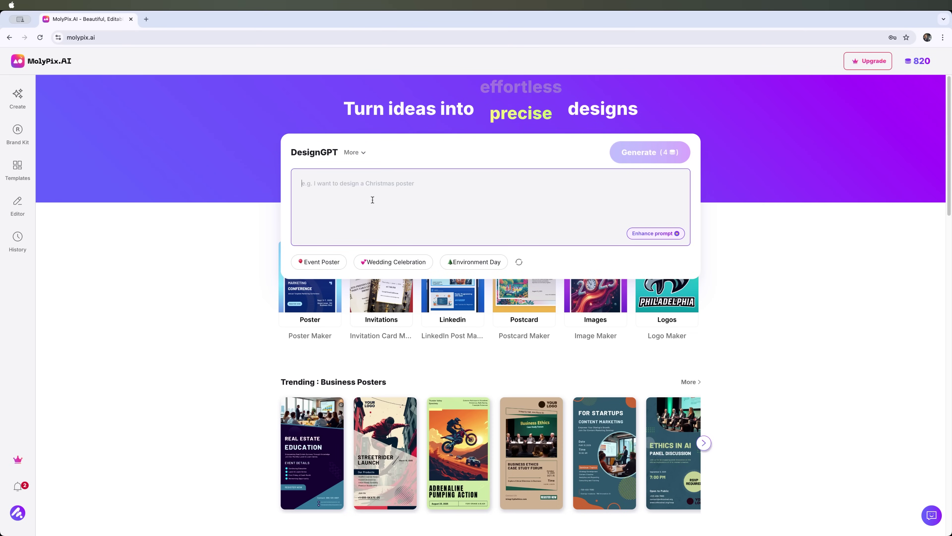
type("Create a modern tech event poster")
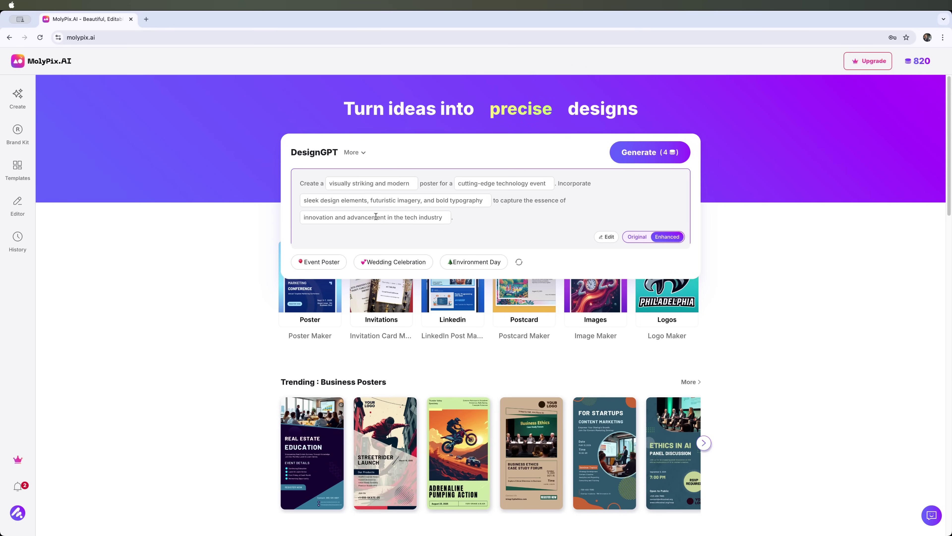
left_click_drag(450, 218, 316, 220)
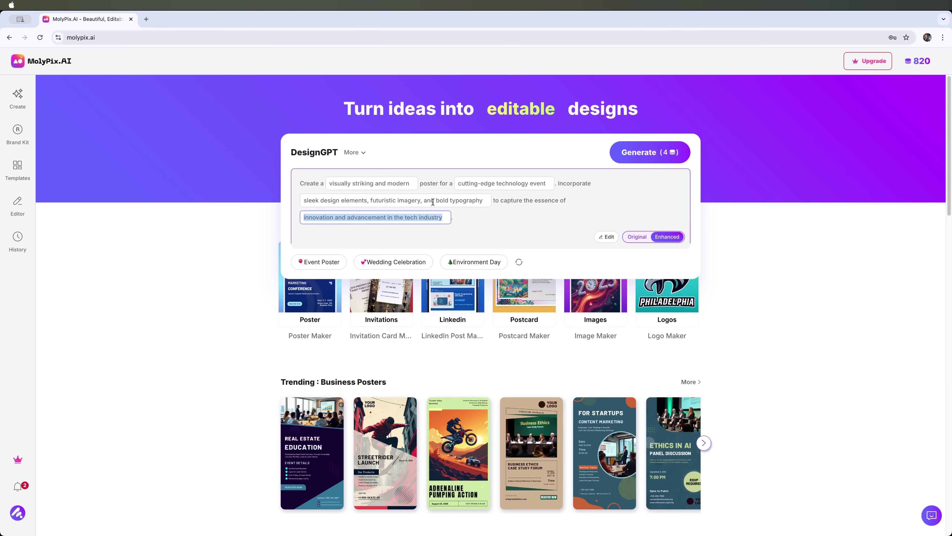
left_click_drag(493, 203, 398, 201)
triple_click(386, 181)
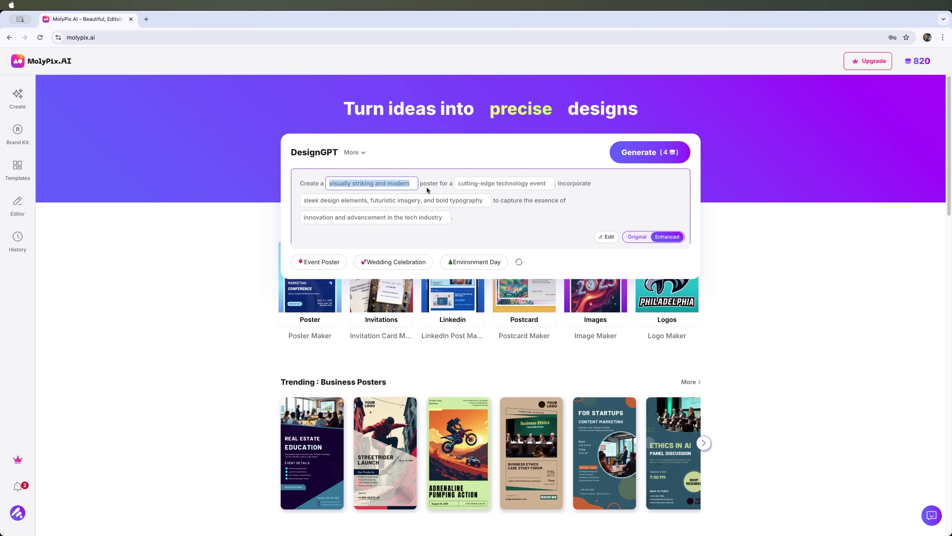
triple_click(468, 182)
triple_click(439, 203)
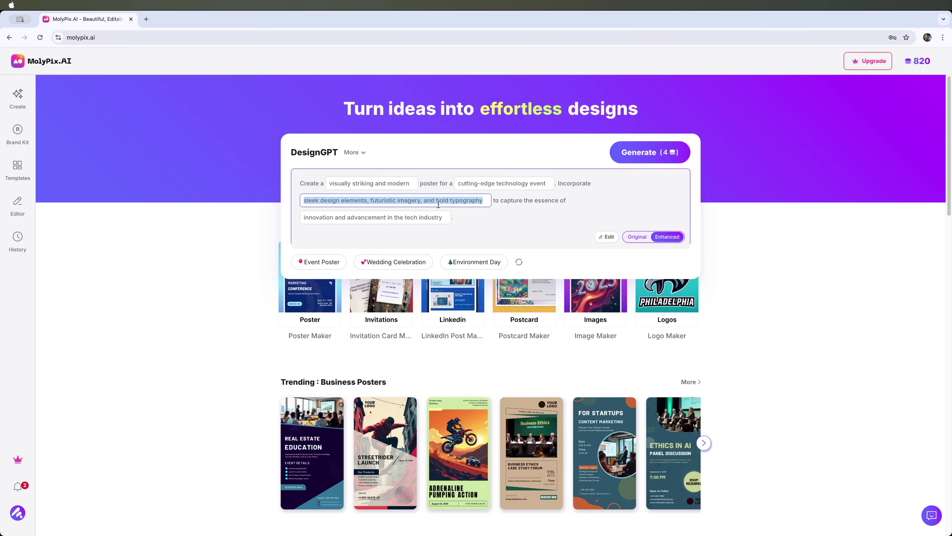
left_click(438, 204)
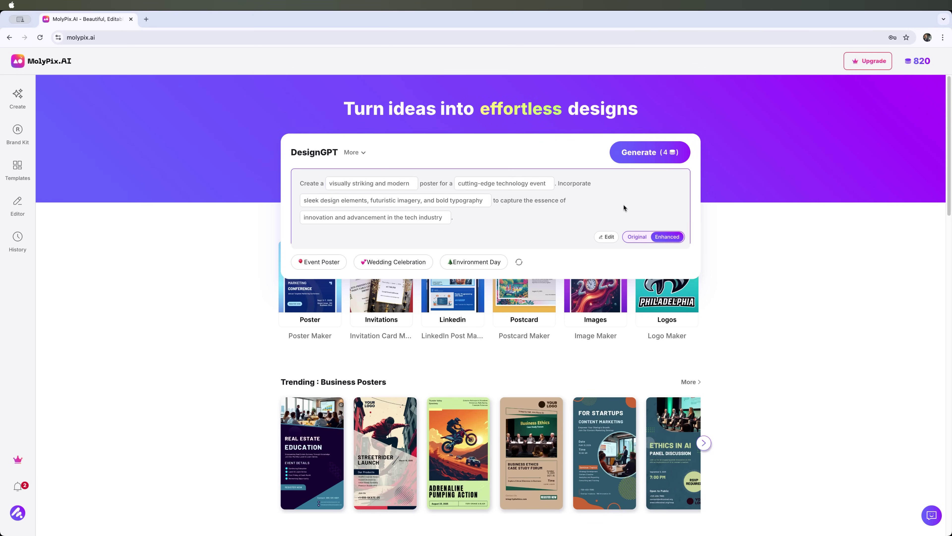
- Generate four tech event posters, preview the Tech Event Highlights one, and open it in the editor
left_click(650, 152)
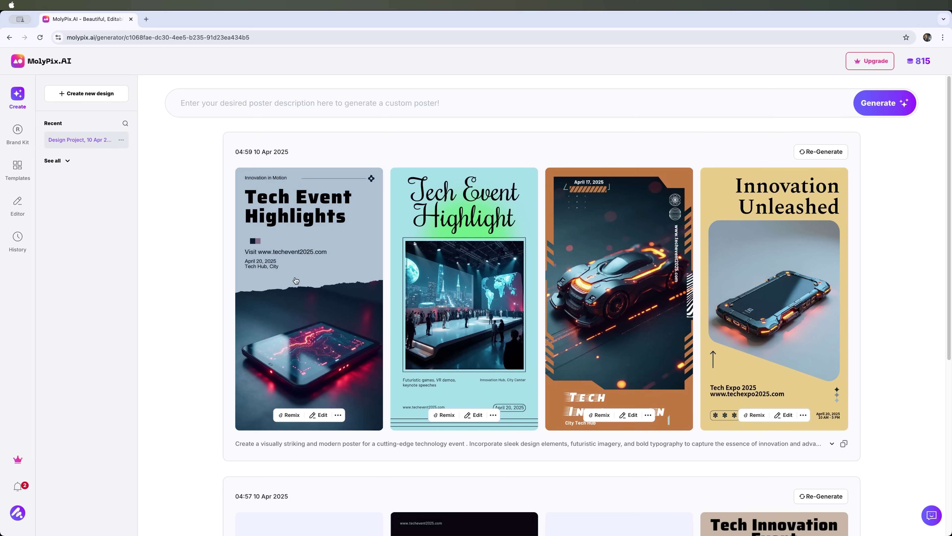
left_click(297, 265)
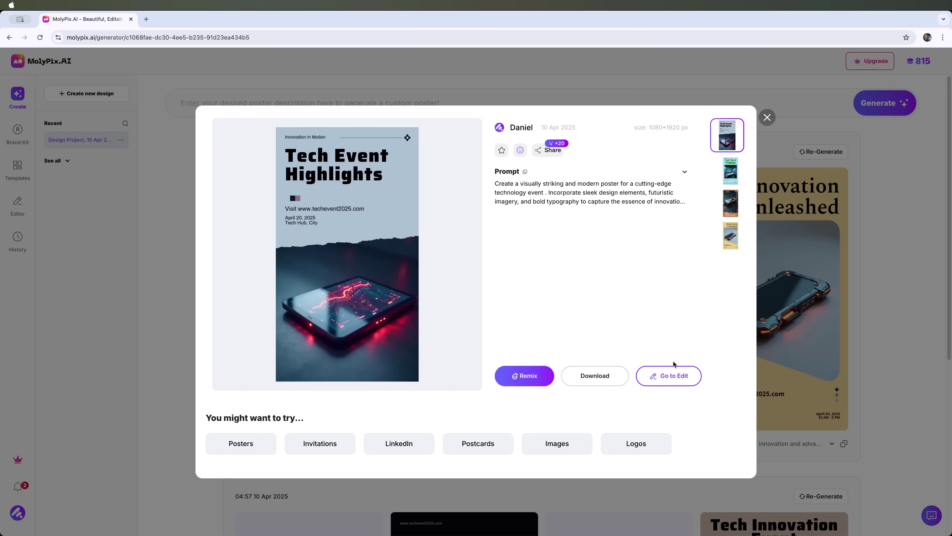
left_click(667, 377)
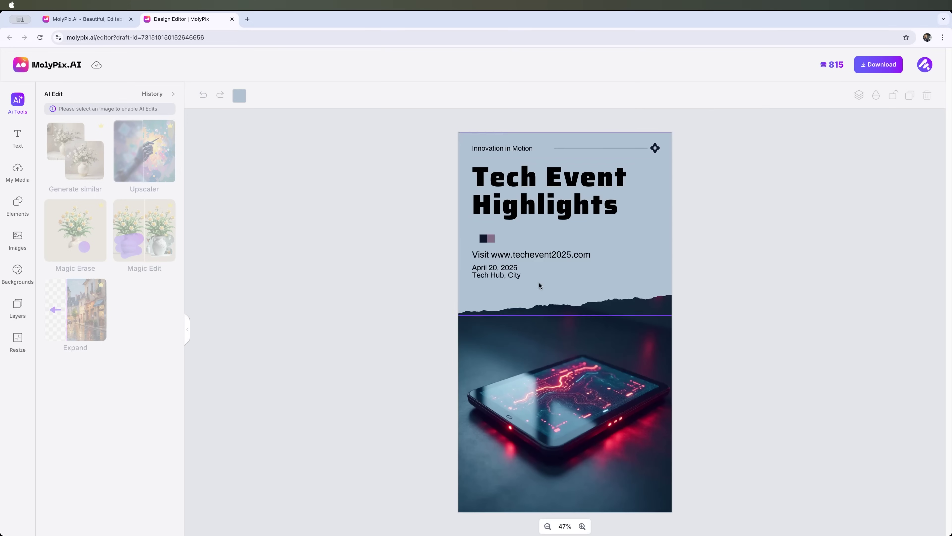
left_click(531, 201)
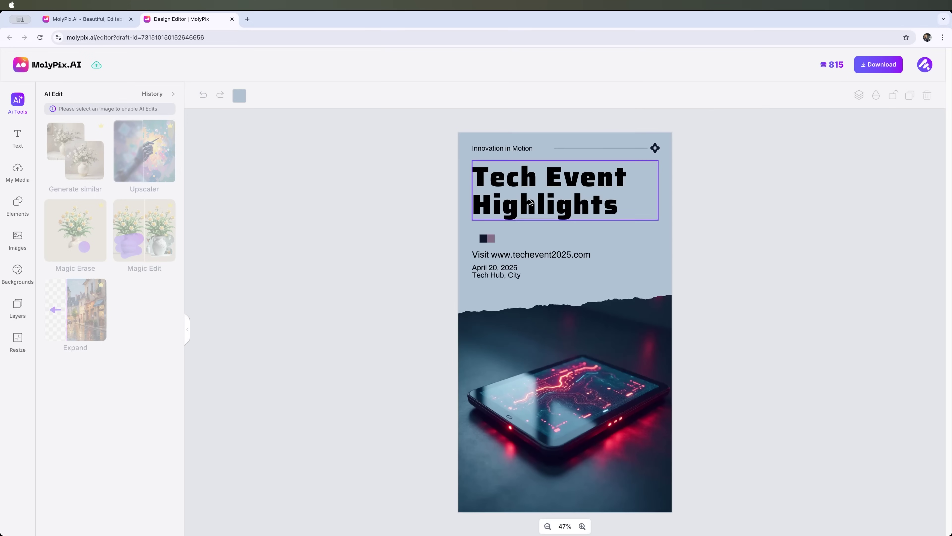
left_click(502, 149)
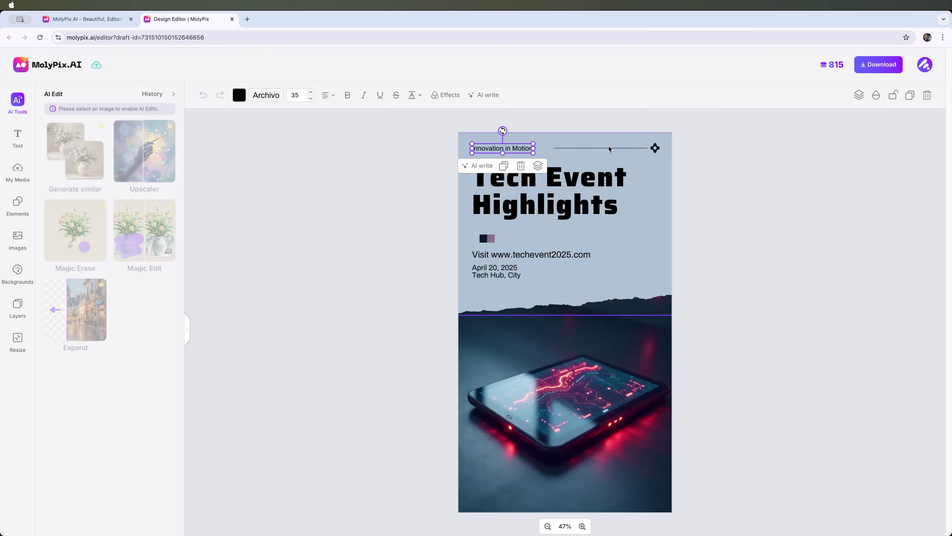
left_click(569, 187)
left_click(485, 256)
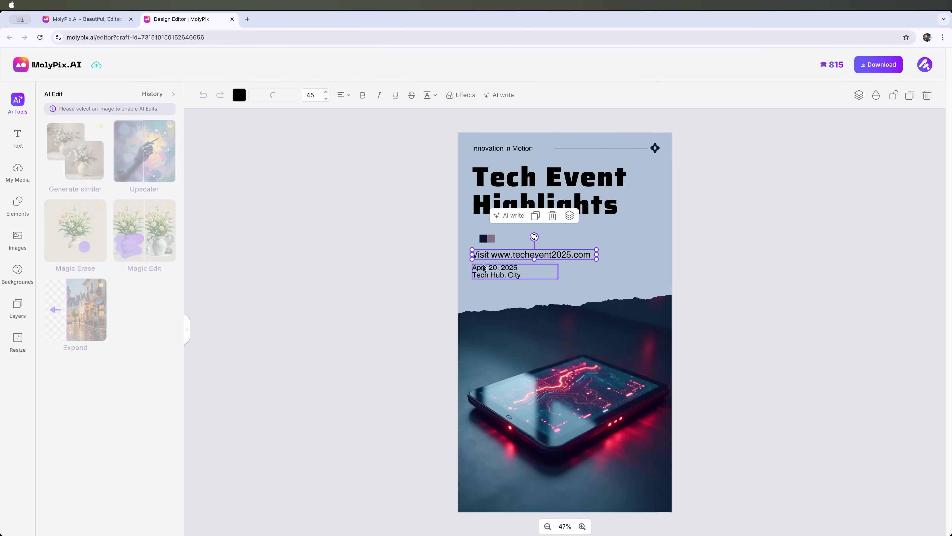
left_click(506, 199)
double_click(503, 200)
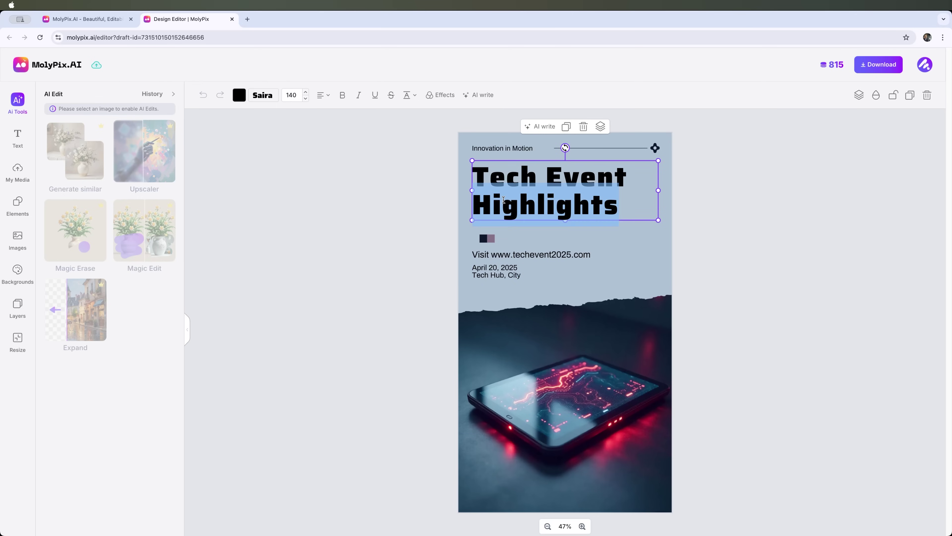
left_click(503, 200)
left_click_drag(473, 171, 668, 203)
type("AI Innovation 2025")
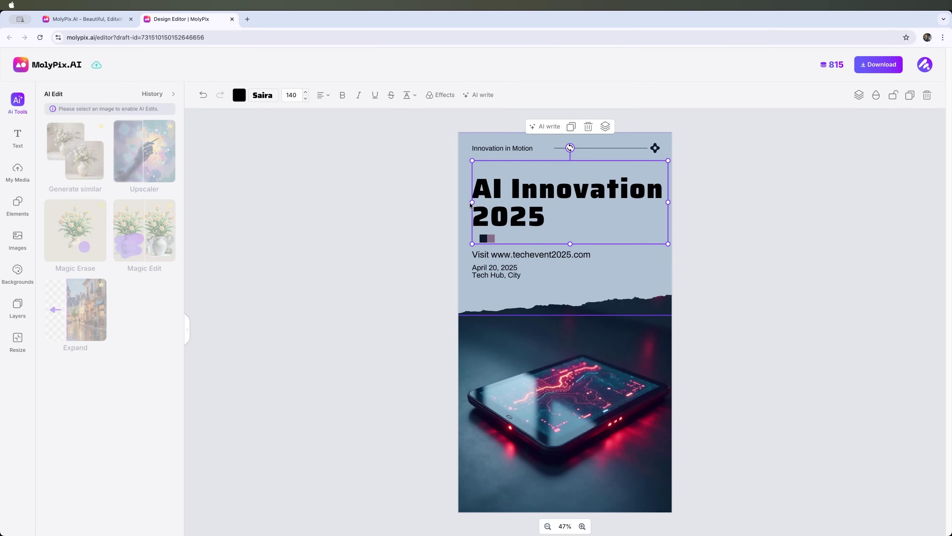
left_click_drag(472, 202, 466, 202)
left_click(323, 95)
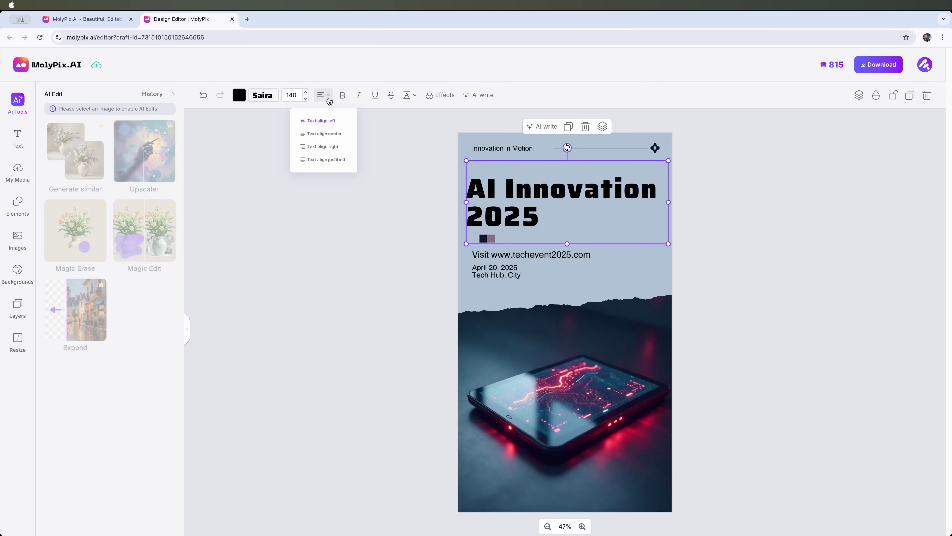
left_click(320, 143)
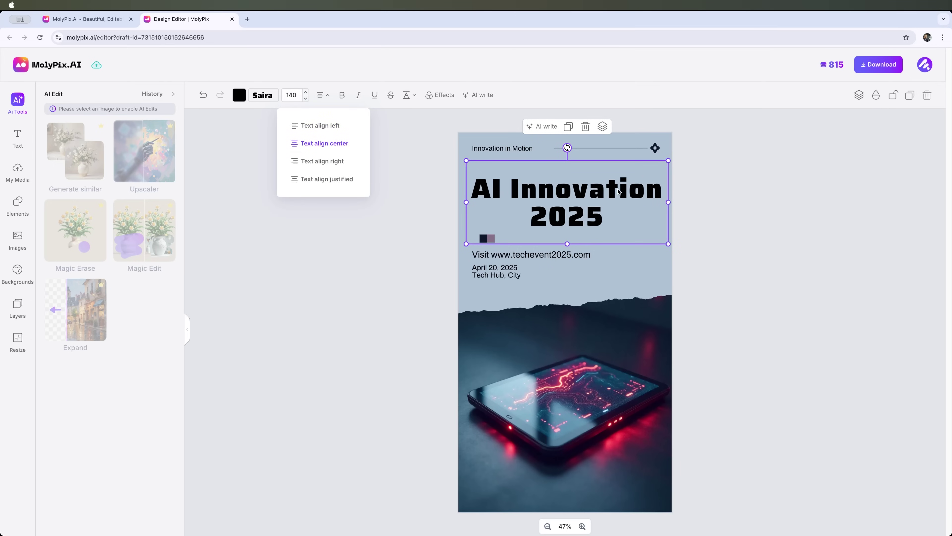
left_click(390, 138)
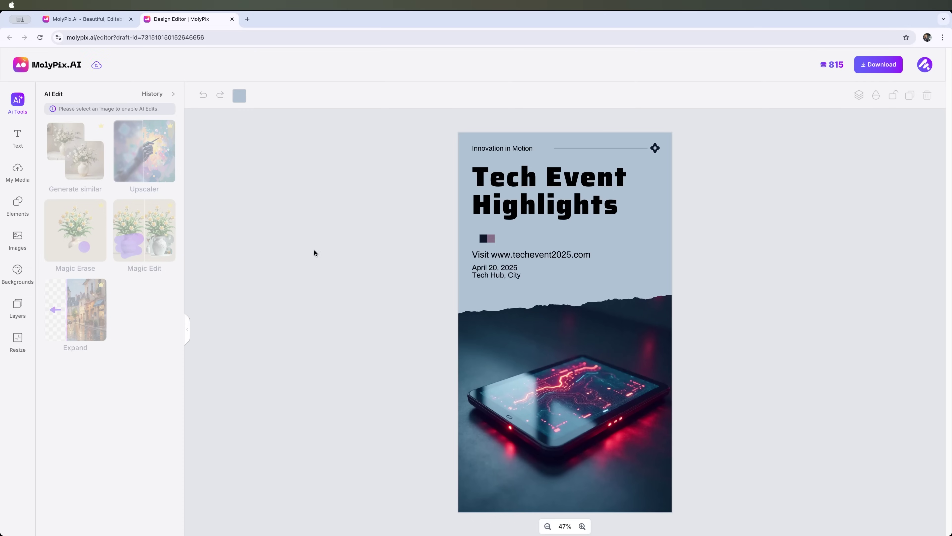
- Generate a similar variation of the tablet photo with AI Tools' Generate Similar at mid similarity
left_click(561, 346)
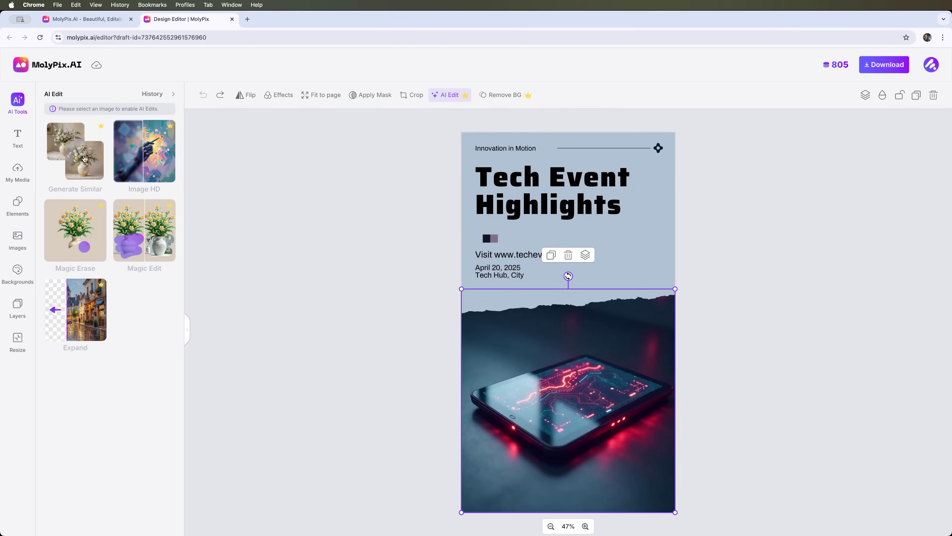
left_click(74, 166)
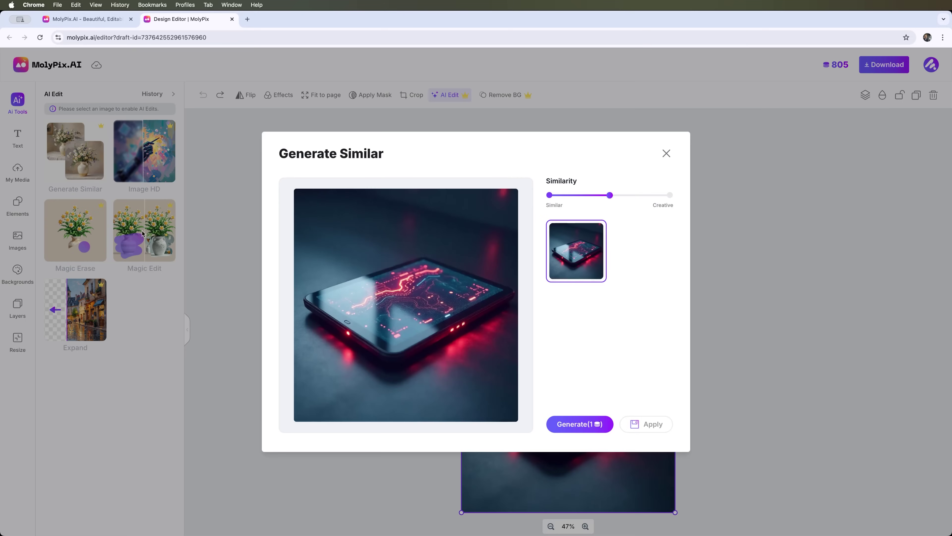
mouse_move(610, 195)
left_mouse_down()
mouse_move(697, 198)
mouse_move(576, 203)
mouse_move(605, 204)
left_mouse_up()
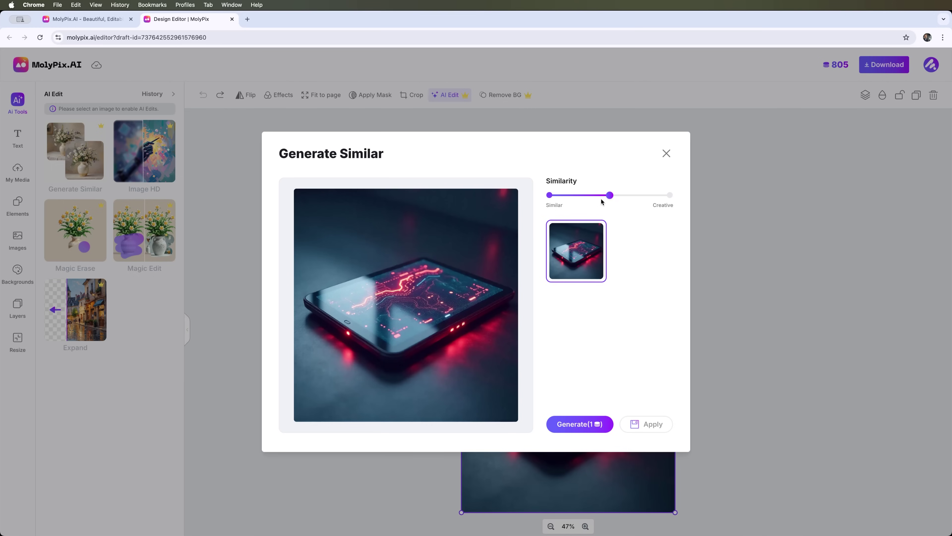
left_click(590, 433)
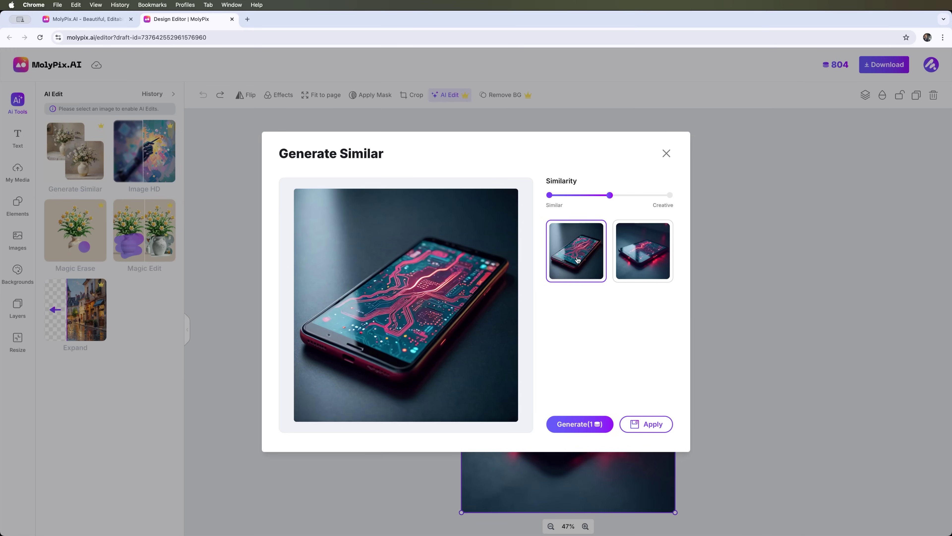
- Apply the new circuit-patterned smartphone image to the poster and generate an HD version of it
left_click(641, 425)
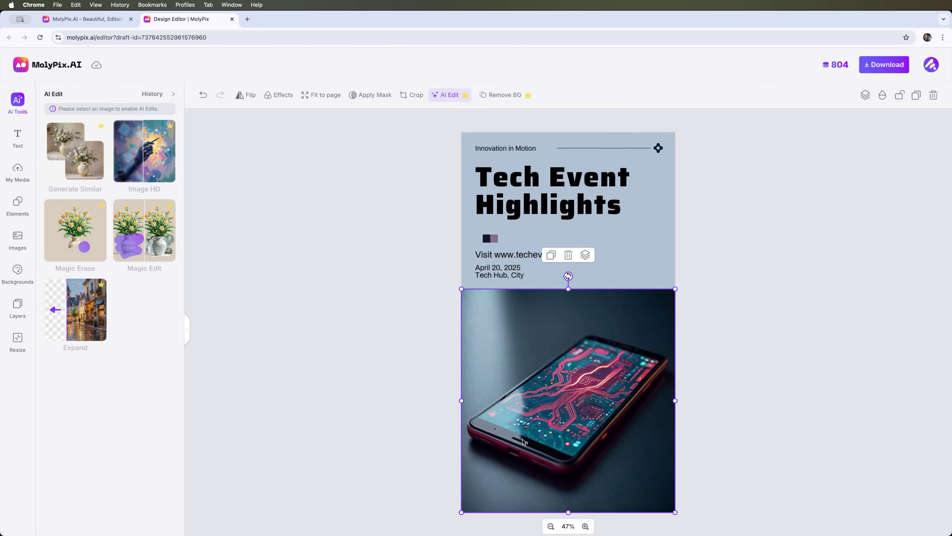
left_click(161, 172)
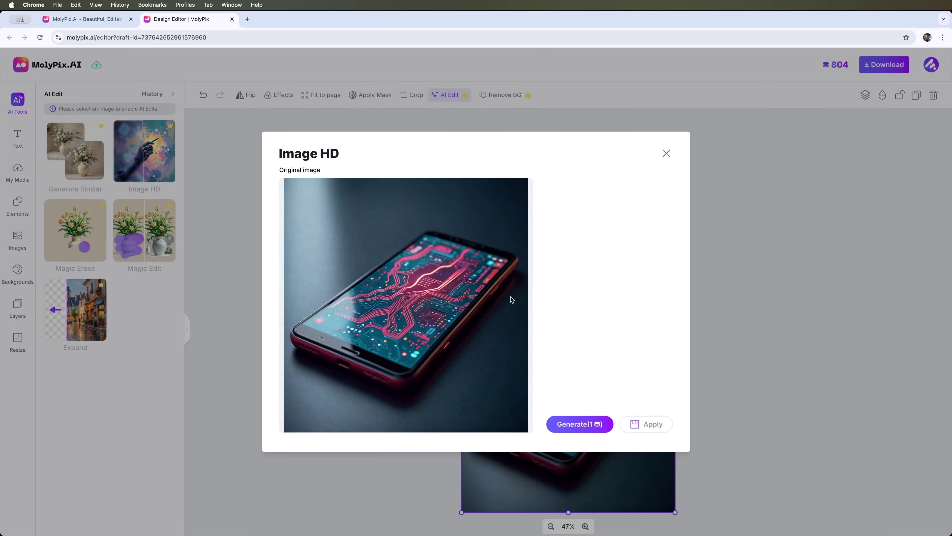
left_click(595, 425)
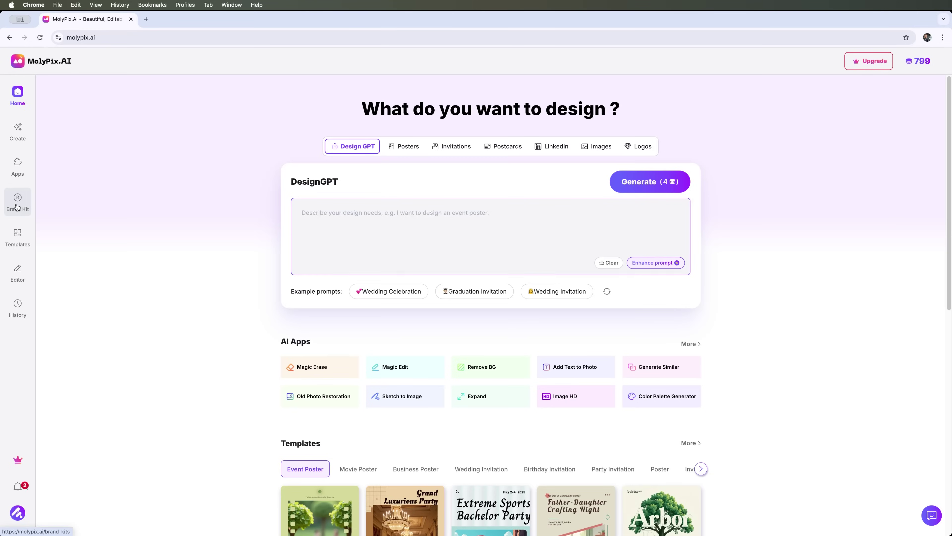
- Start a new brand kit on the Brand Kits page named 'Smart Content Lab'
left_click(27, 208)
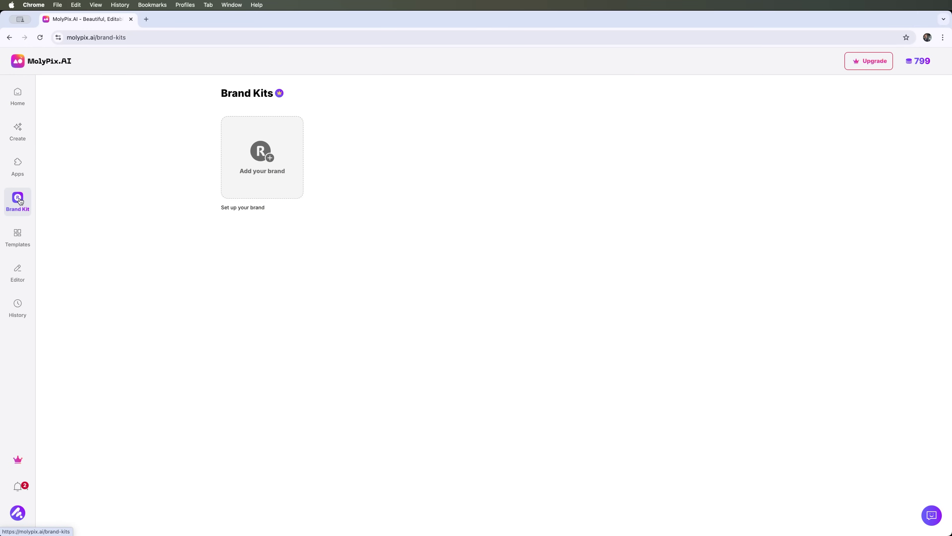
left_click(255, 159)
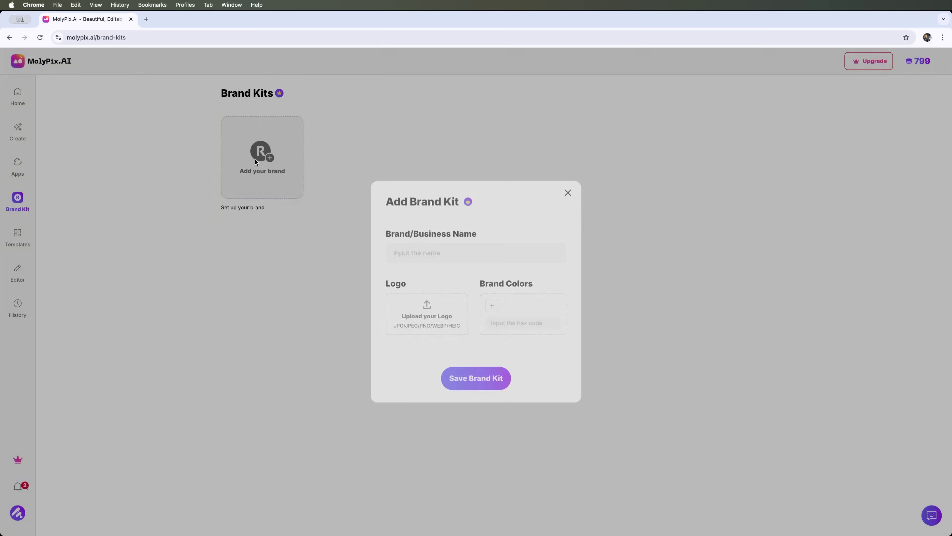
left_click(397, 257)
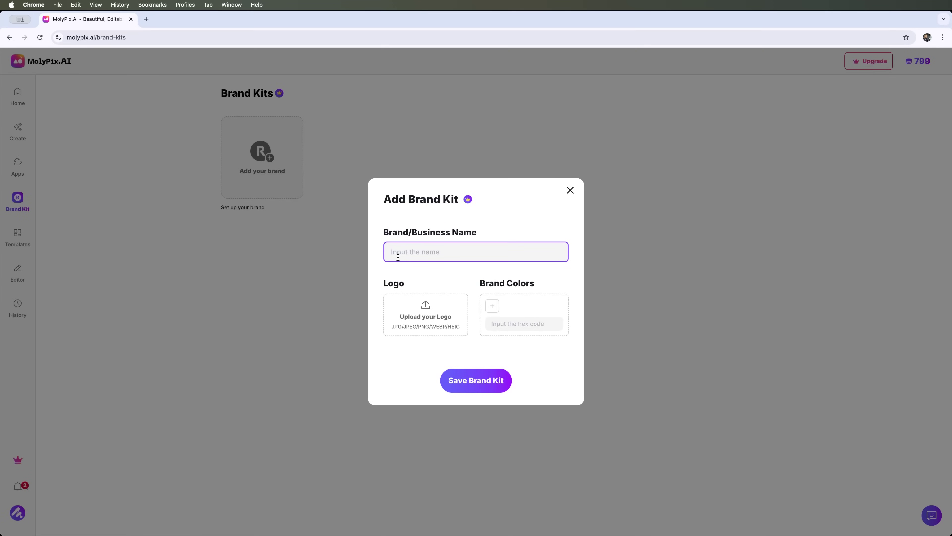
type("Smart Content Lab")
- Give the kit a blue brand colour, save it, then open and close its editor
left_click(494, 304)
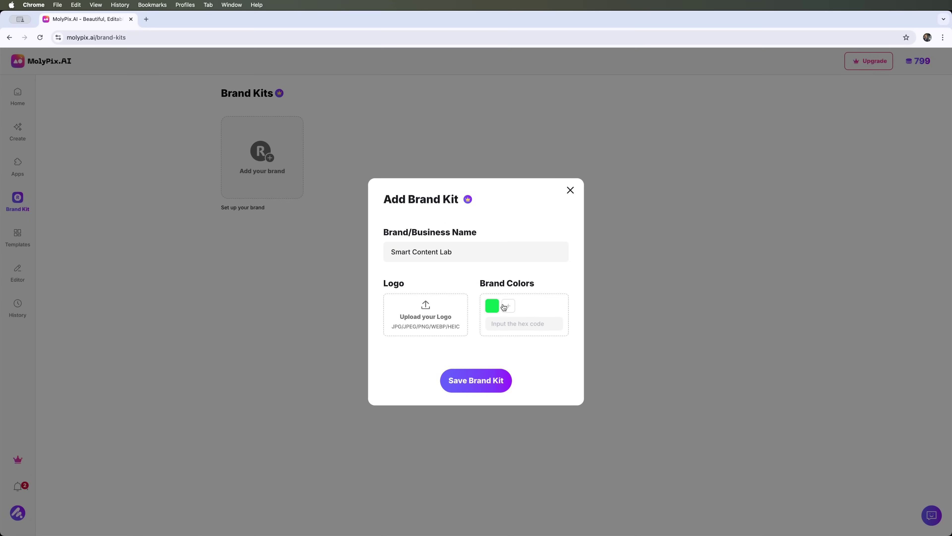
left_click(492, 306)
left_click_drag(484, 406, 502, 406)
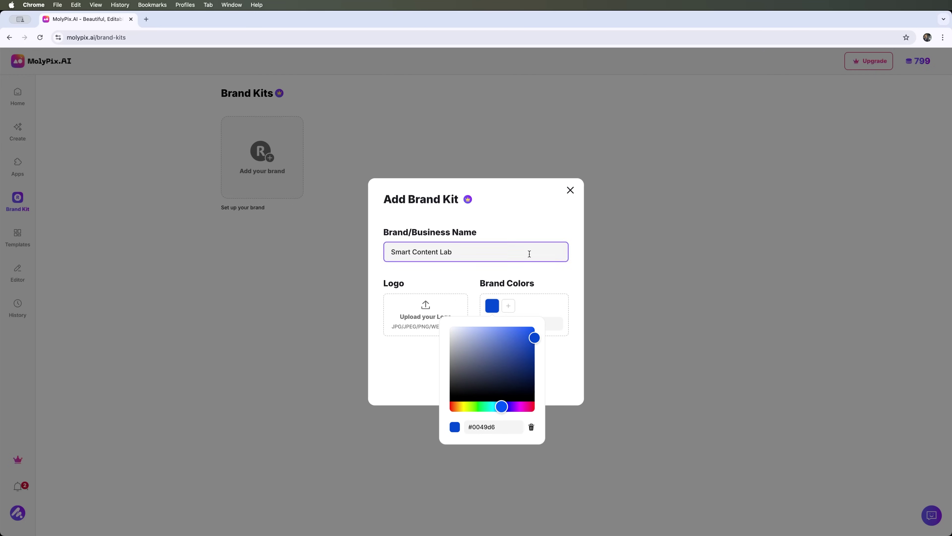
left_click(529, 277)
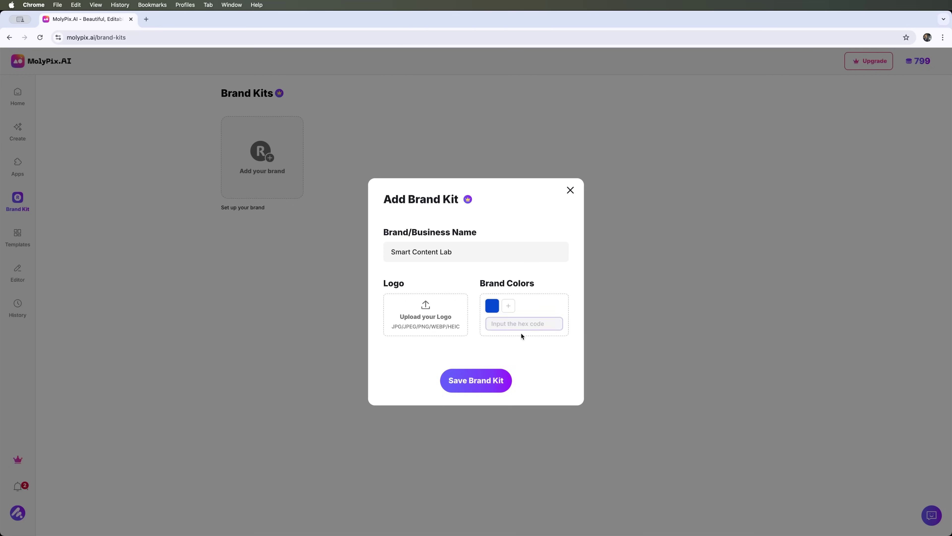
left_click(518, 325)
left_click(467, 379)
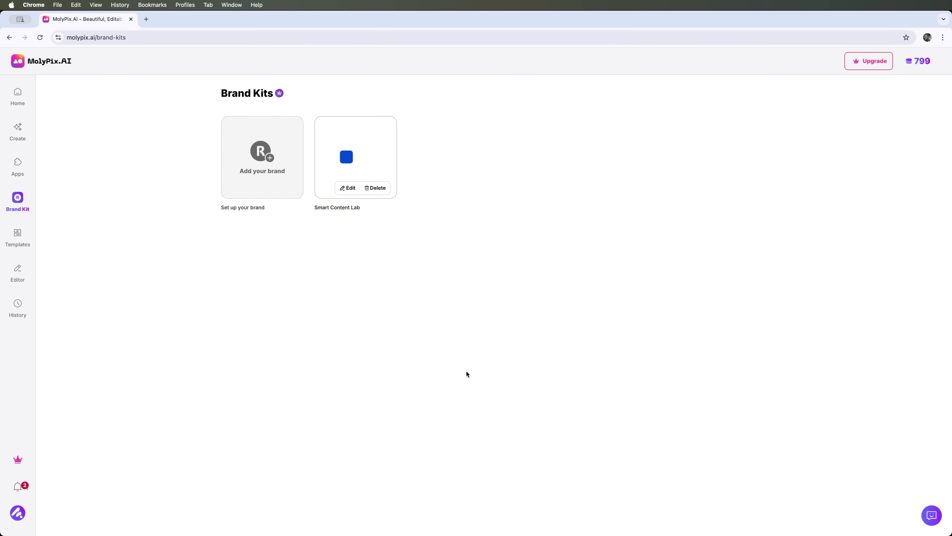
left_click(348, 188)
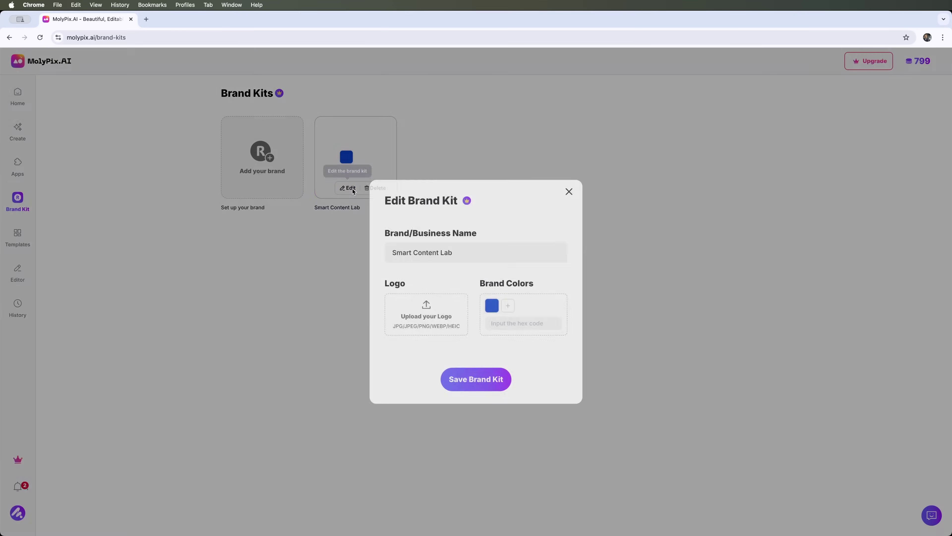
left_click(570, 190)
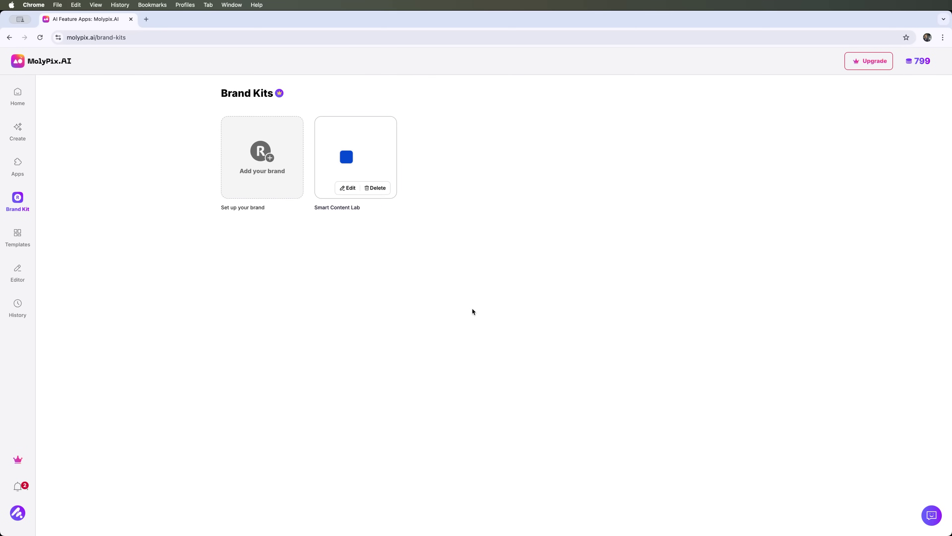
- Switch the home design page to Posters and confirm the Smart Content Lab brand kit
left_click(25, 99)
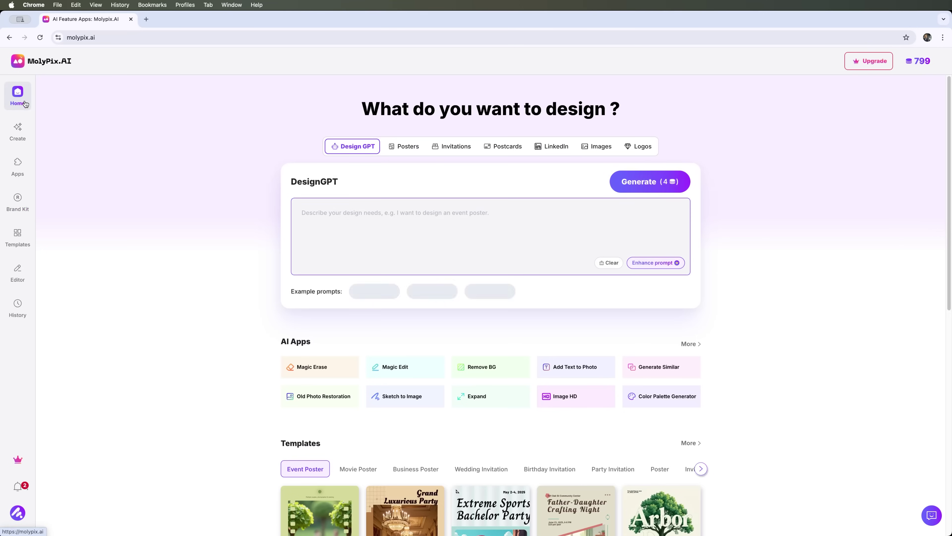
left_click(406, 150)
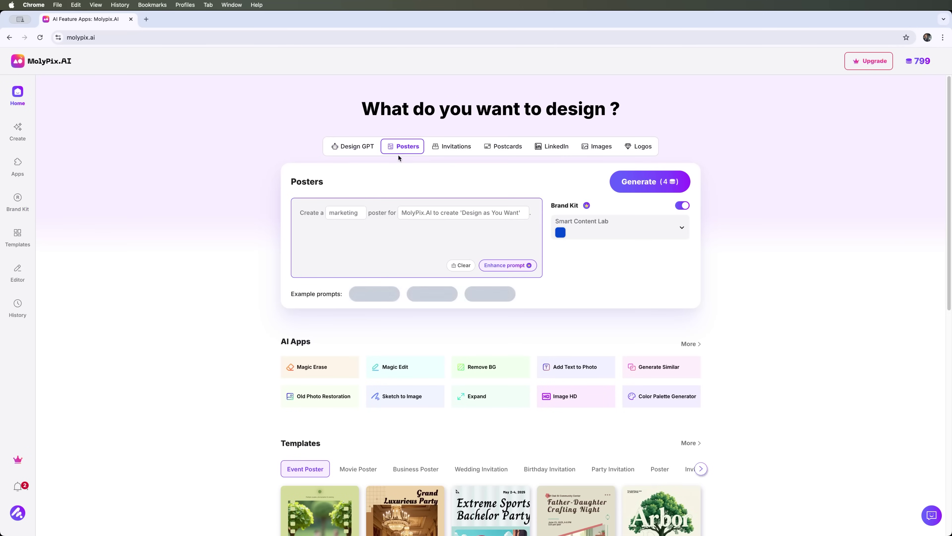
left_click(604, 226)
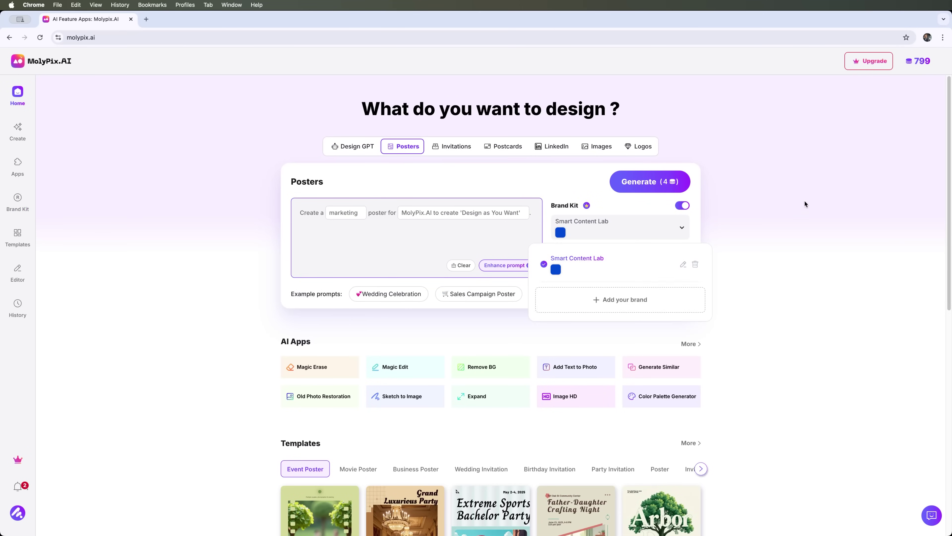
left_click(799, 211)
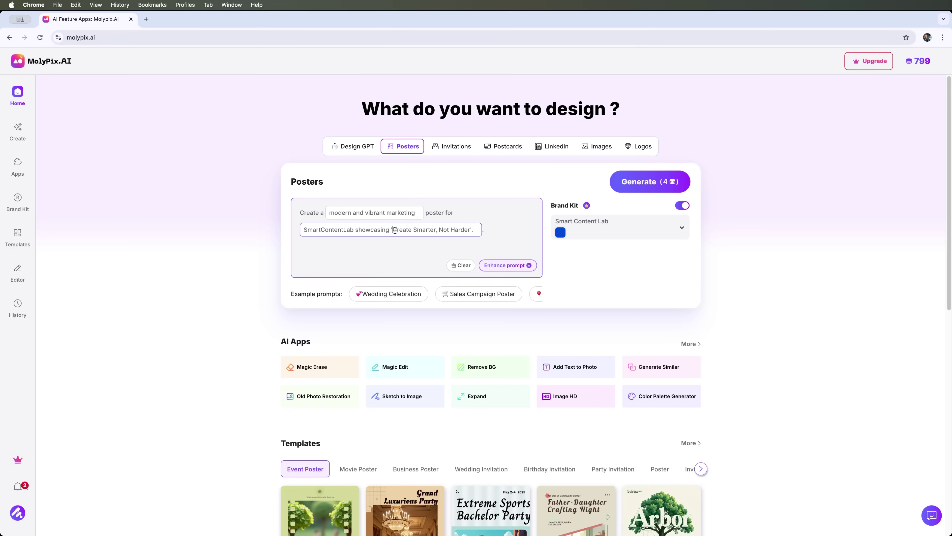
- Check the 'Create Smarter, Not Harder' slogan in the poster prompt and generate the poster
left_click_drag(395, 230, 474, 231)
left_click(497, 244)
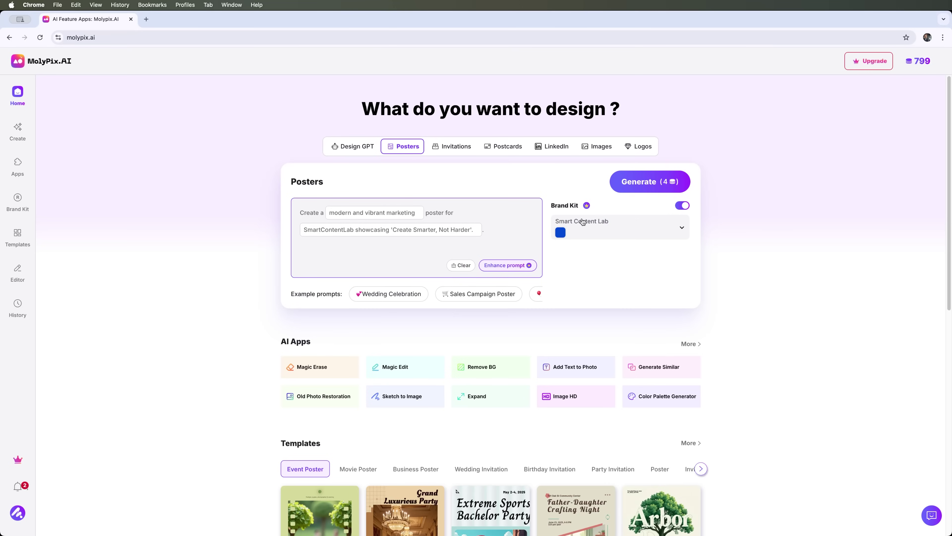
left_click(664, 180)
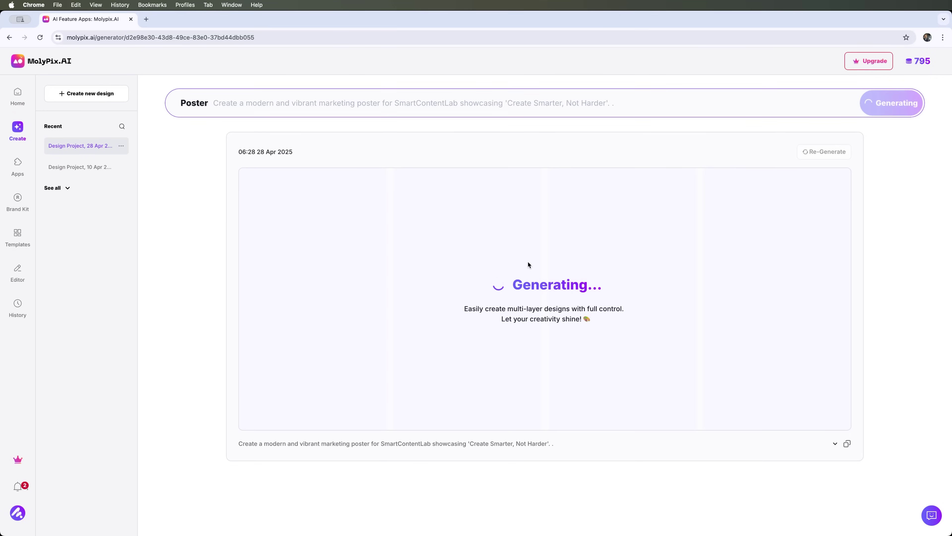
- Open and close the details of each of the four generated SmartContentLab posters in turn
mouse_move(304, 271)
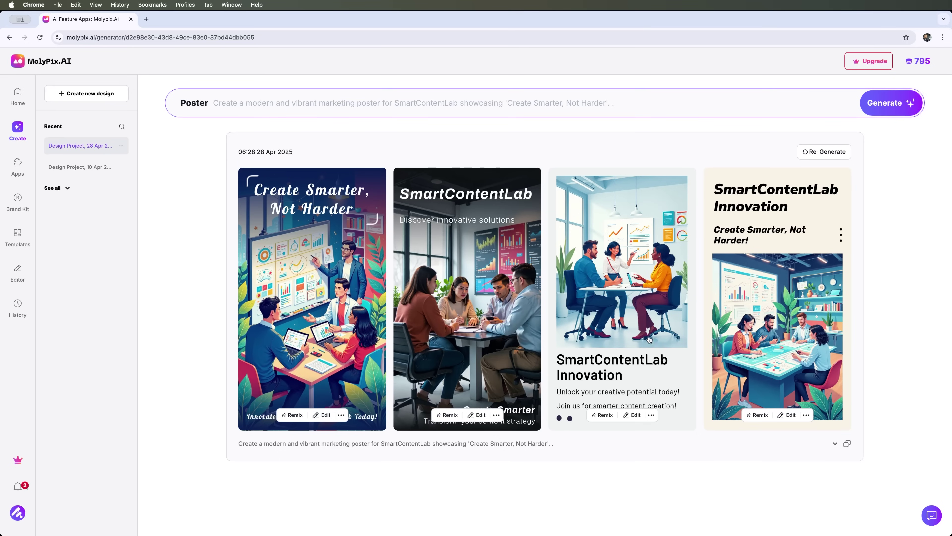
mouse_move(373, 293)
left_click(321, 317)
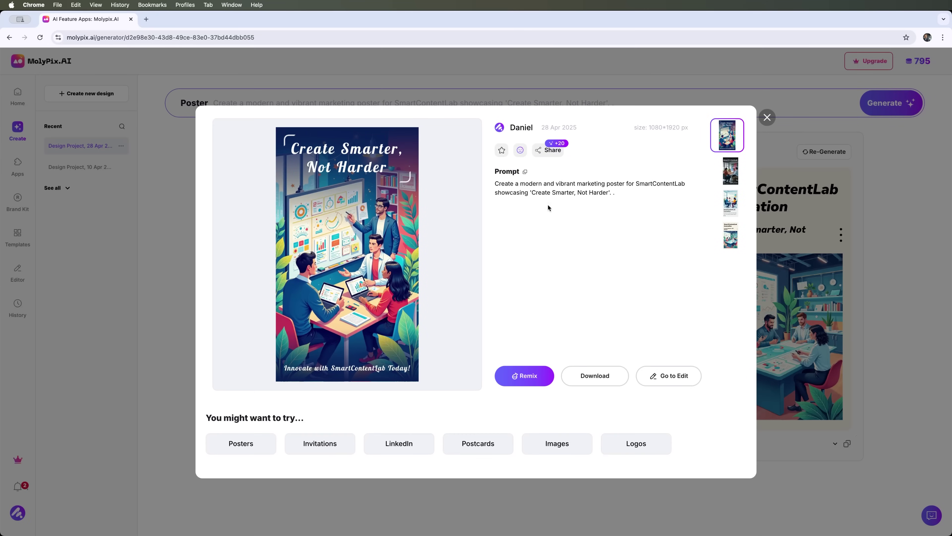
left_click(767, 118)
left_click(410, 145)
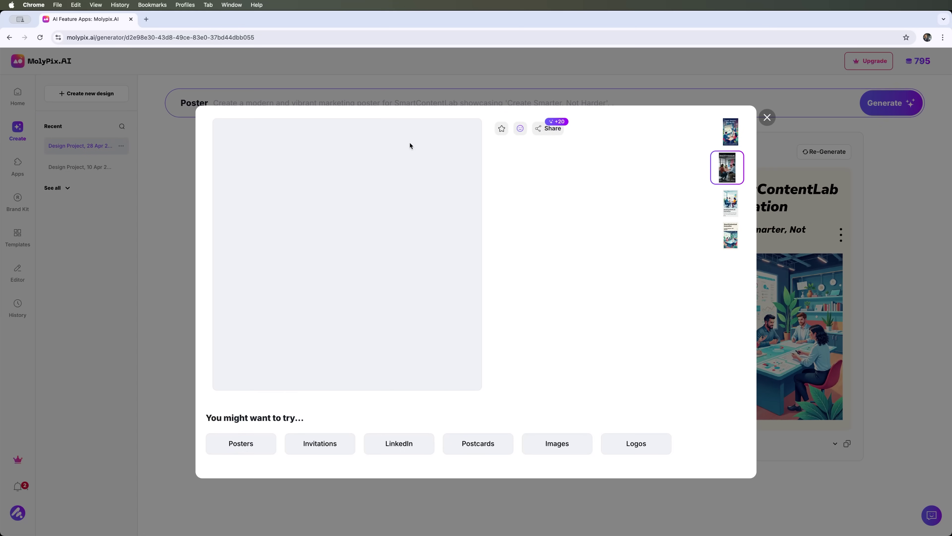
left_click(767, 118)
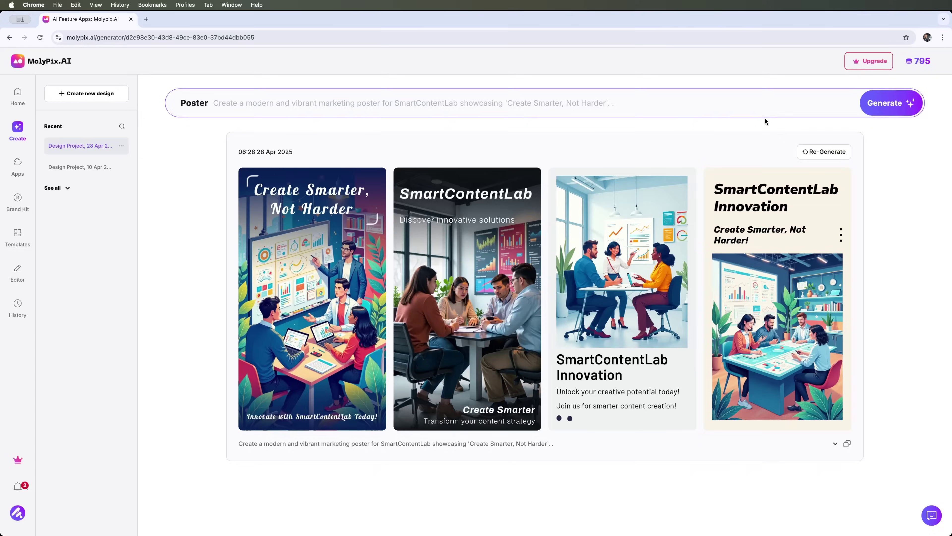
left_click(611, 270)
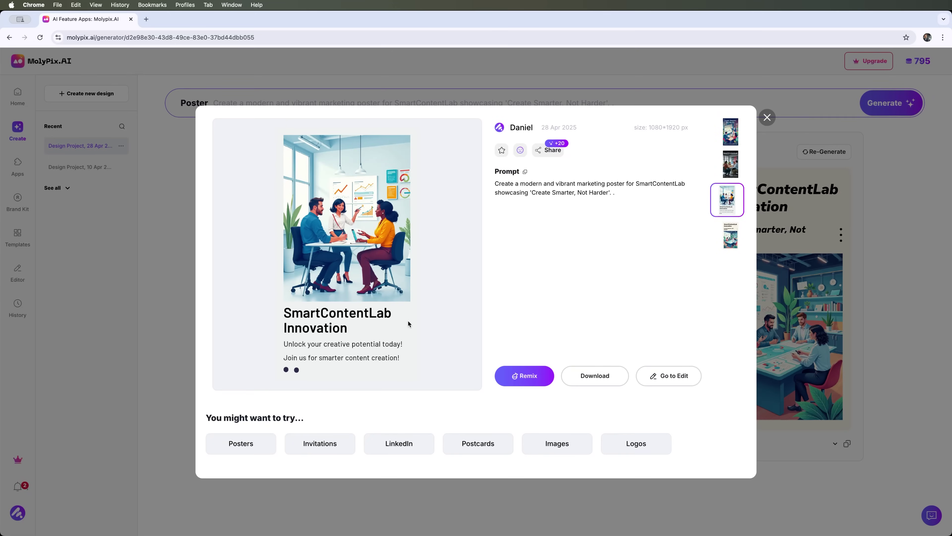
left_click(770, 120)
left_click(769, 313)
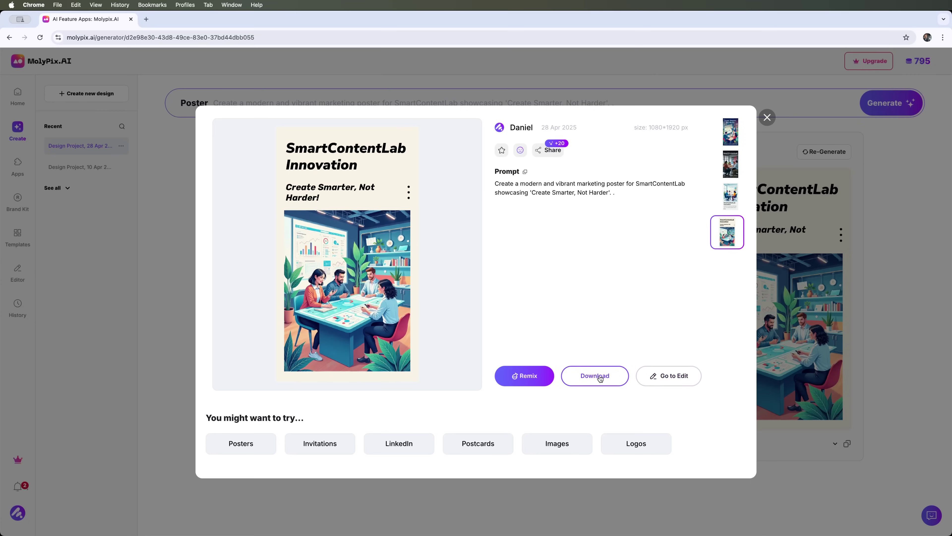
left_click(769, 117)
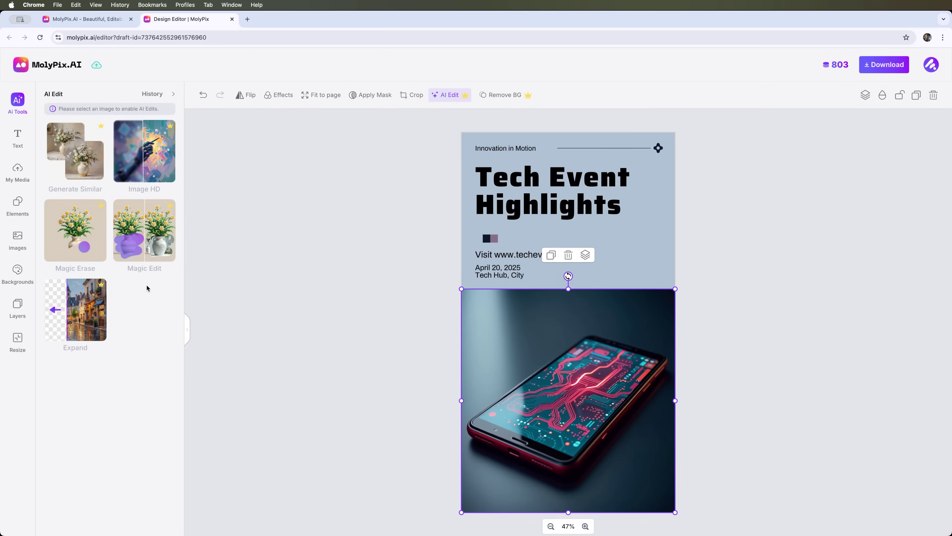
- Magic Erase a small spot on the phone screen with a smaller brush, compare, and apply it
left_click(76, 225)
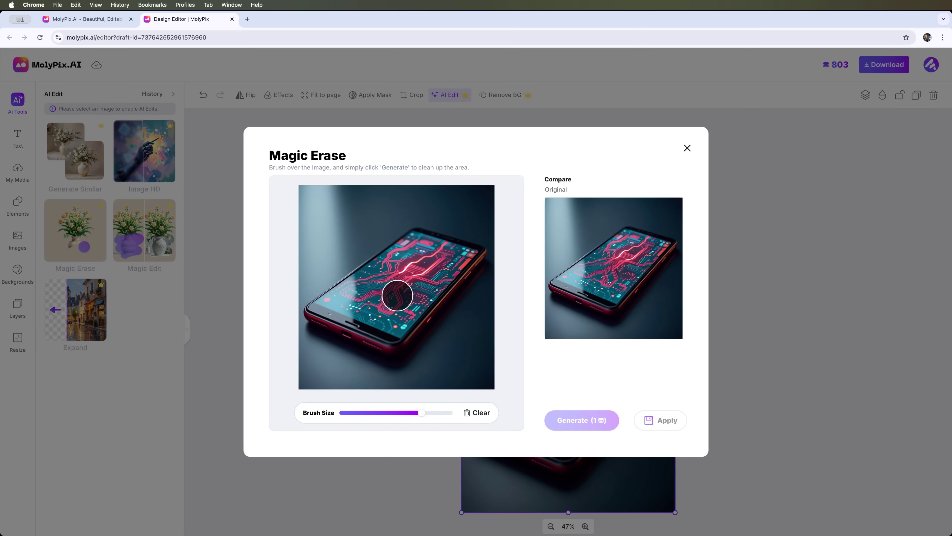
left_click_drag(421, 414, 360, 413)
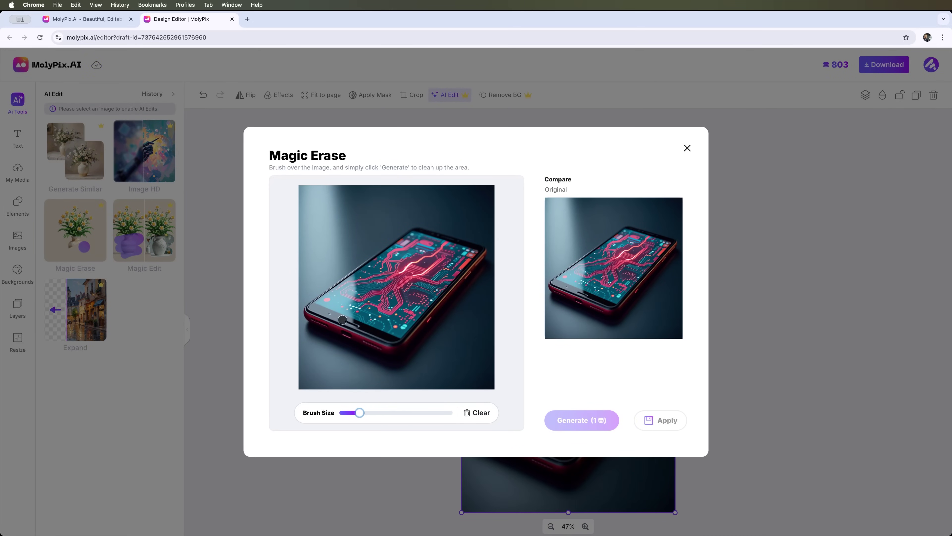
mouse_move(344, 320)
left_mouse_down()
mouse_move(356, 325)
mouse_move(339, 317)
left_mouse_up()
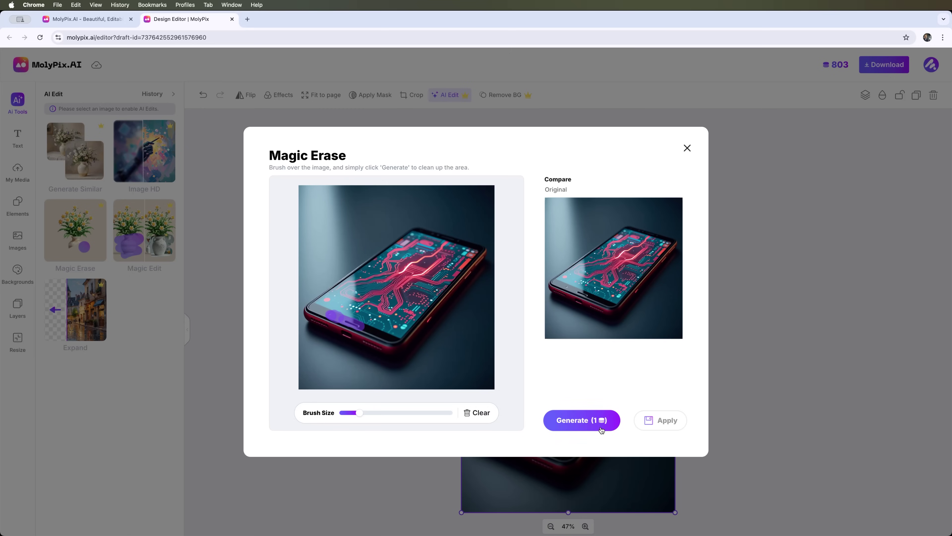
left_click(573, 420)
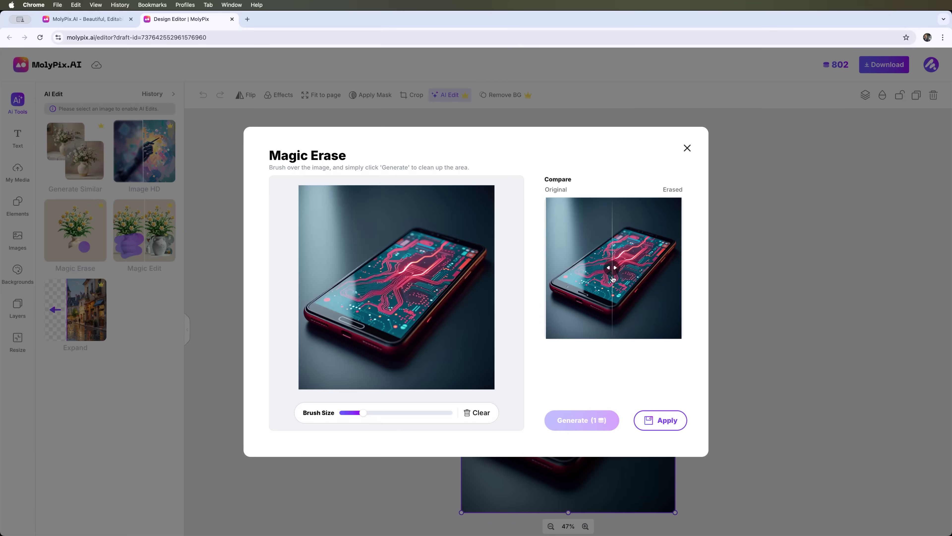
left_click_drag(612, 278, 538, 281)
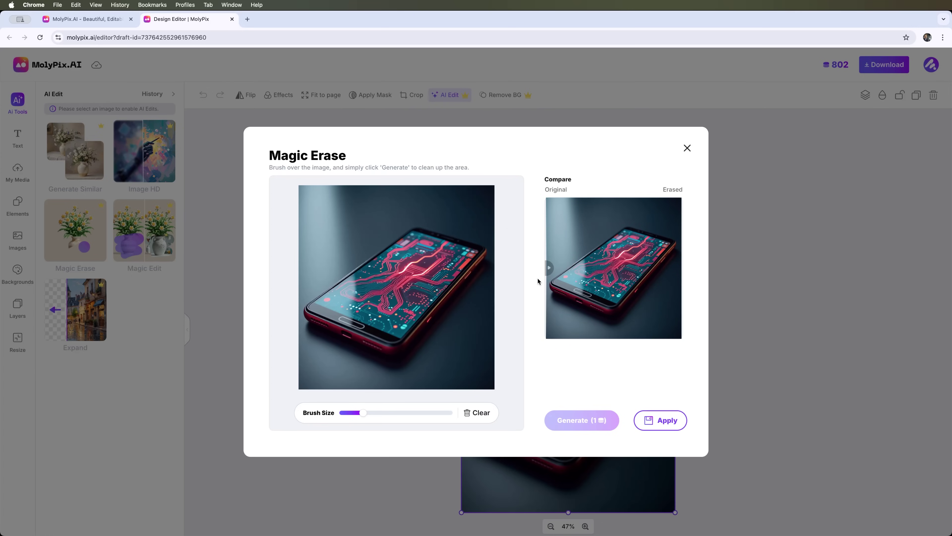
left_click(664, 421)
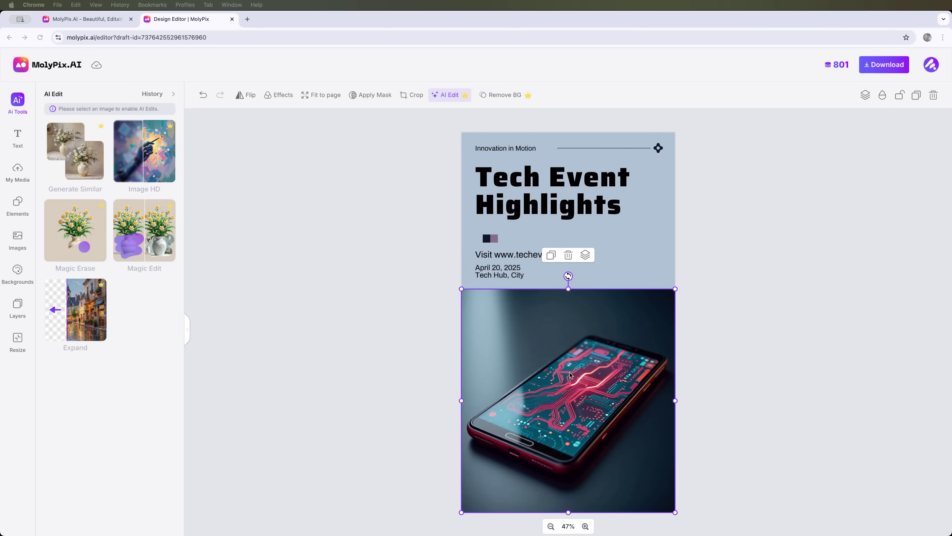
- Mask the phone screen for Magic Edit, covering its lower-left, top edge and centre
left_click(143, 235)
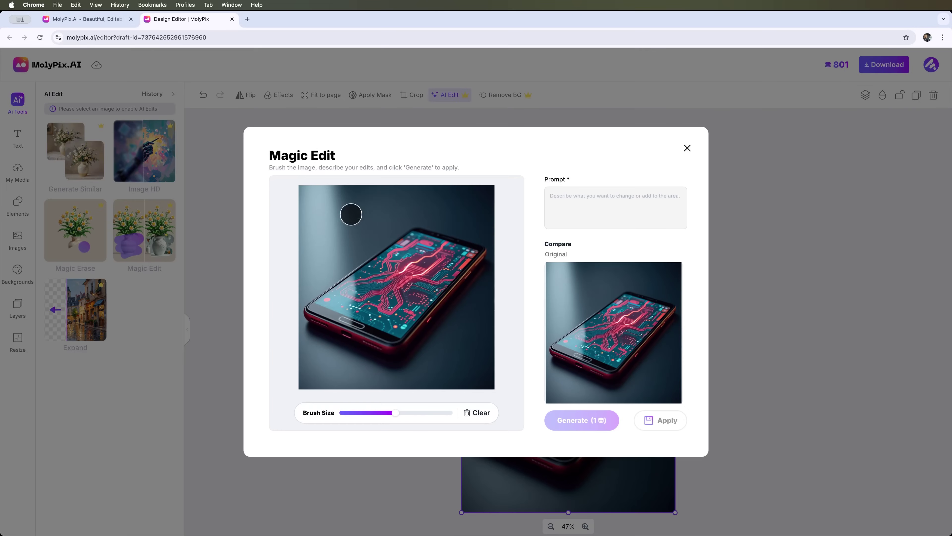
left_click_drag(396, 413, 352, 413)
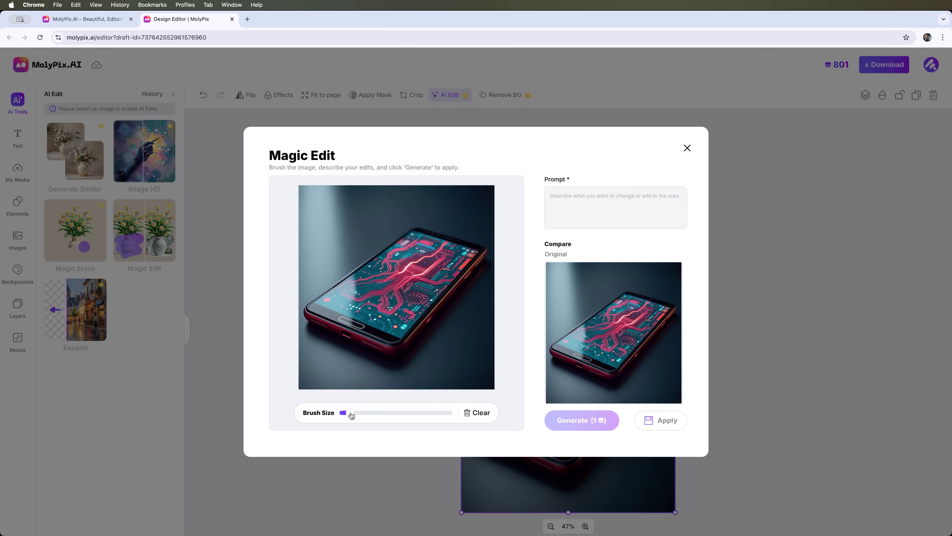
left_click_drag(323, 301, 358, 271)
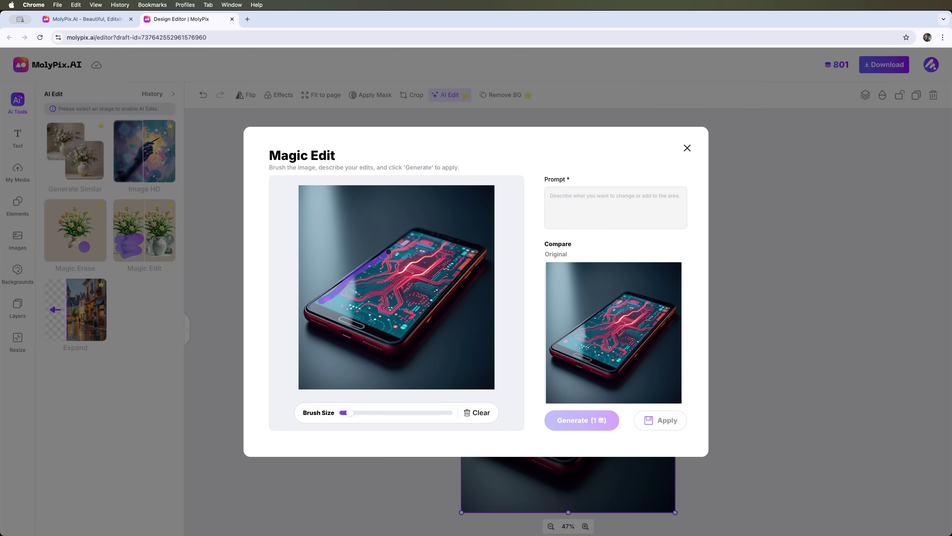
left_click_drag(412, 235, 457, 242)
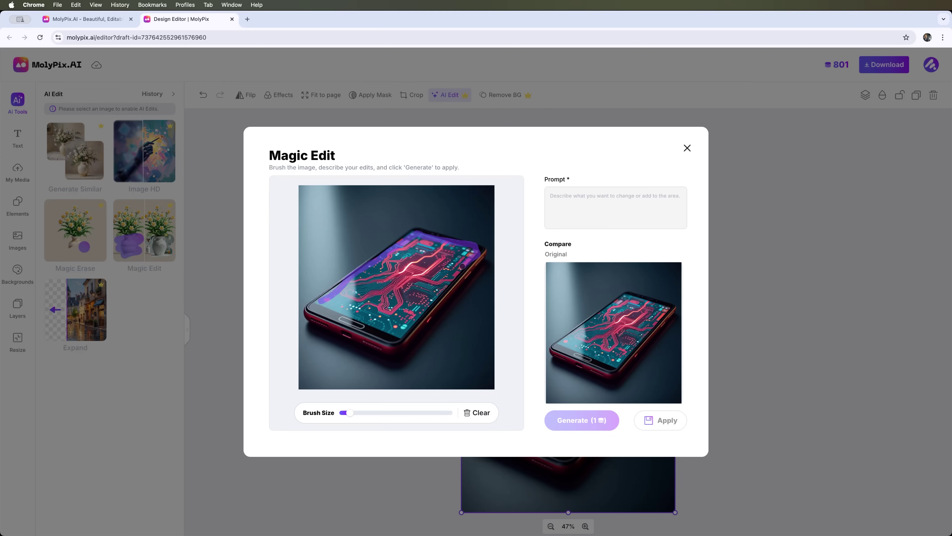
left_click_drag(349, 412, 372, 412)
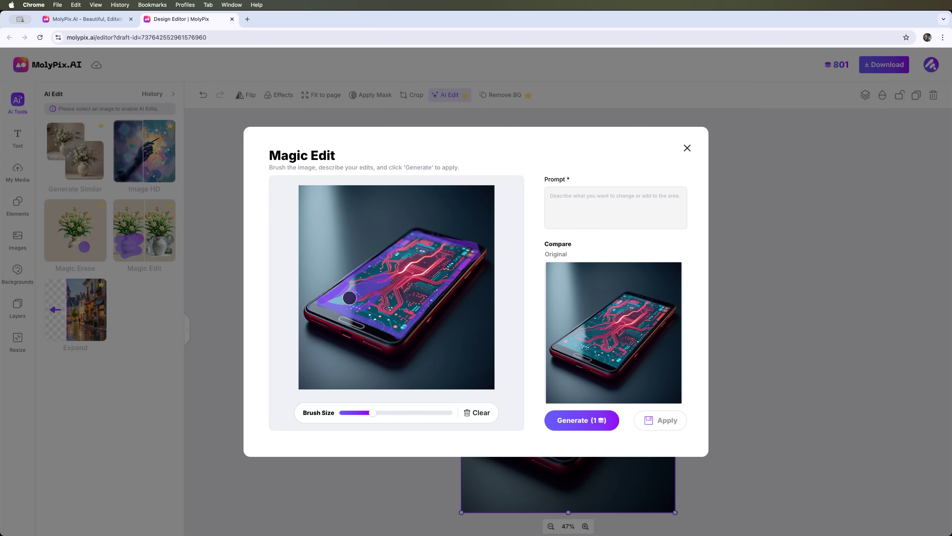
mouse_move(350, 297)
left_mouse_down()
mouse_move(389, 309)
mouse_move(392, 319)
mouse_move(441, 281)
mouse_move(454, 256)
mouse_move(398, 254)
mouse_move(383, 276)
mouse_move(358, 289)
left_mouse_up()
- Paste the new screen description, generate the edit and compare it with the original
type("iphone home screen")
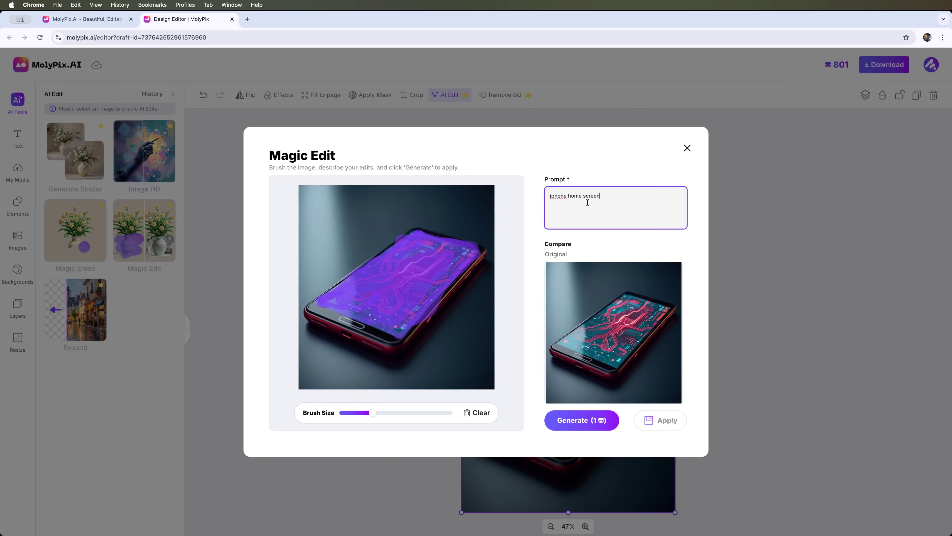
left_click(596, 425)
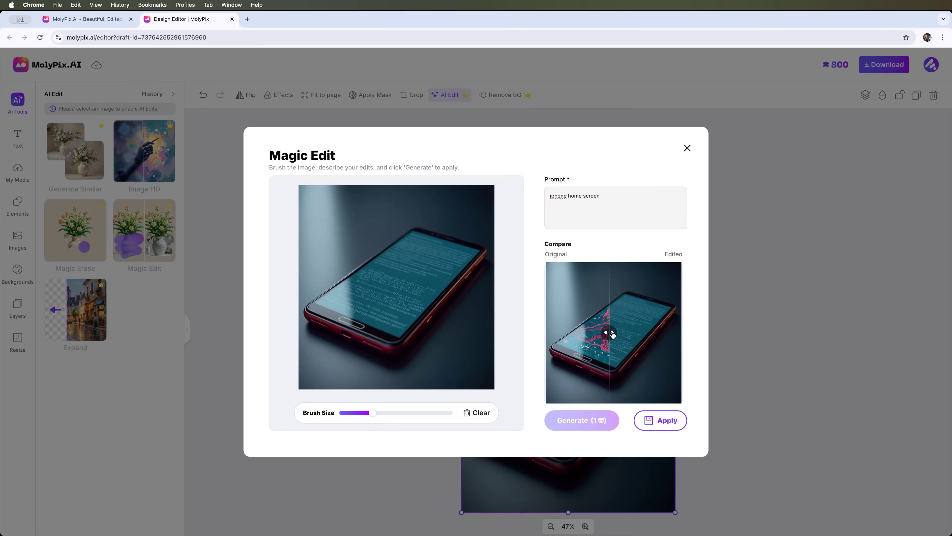
left_click_drag(613, 334, 577, 350)
left_click(687, 148)
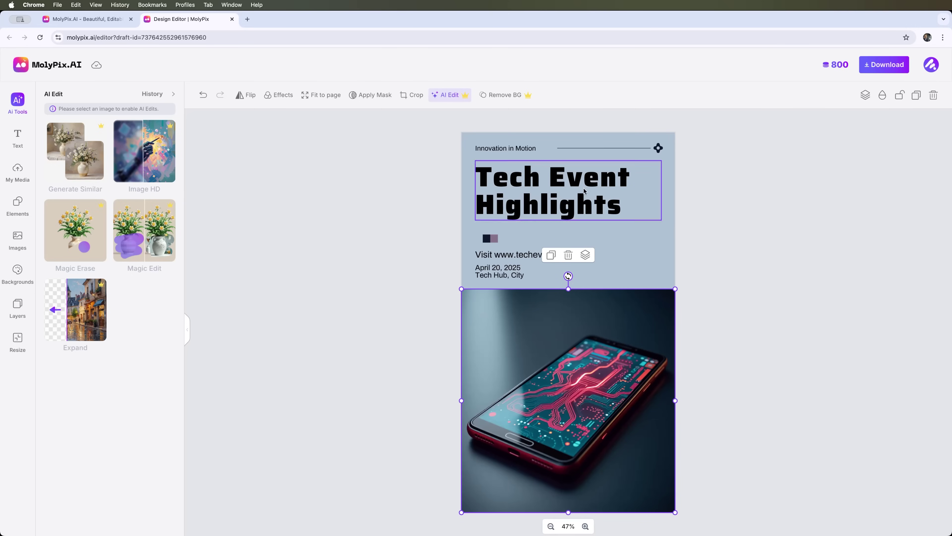
left_click(70, 306)
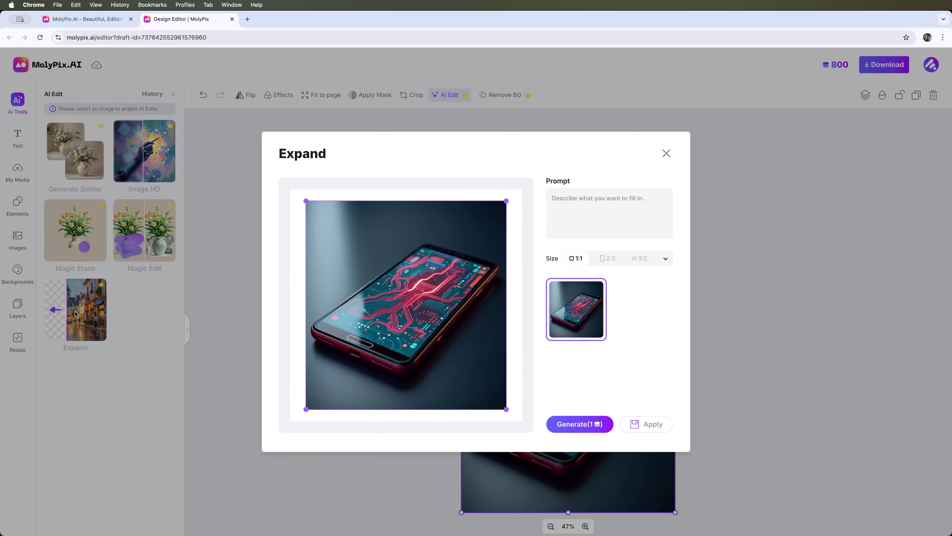
left_click(609, 258)
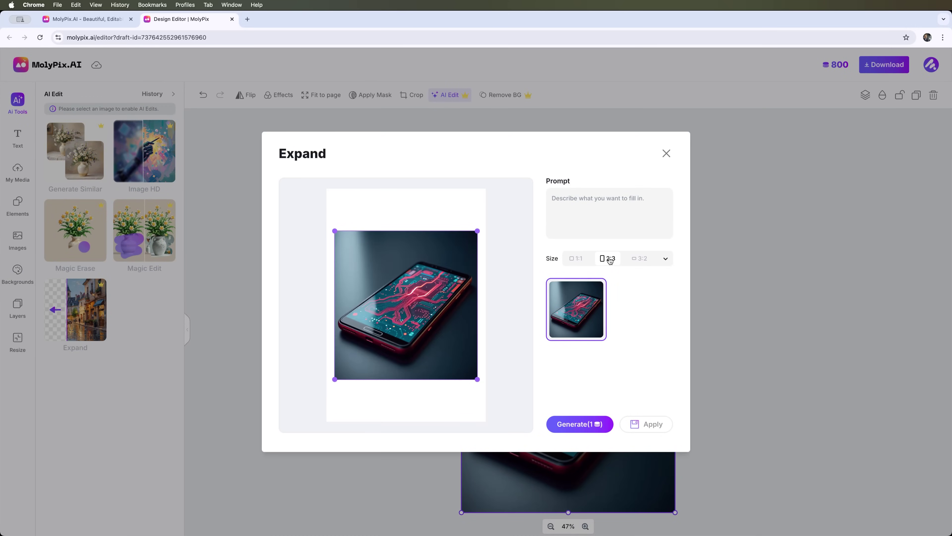
left_click(642, 259)
left_click(578, 258)
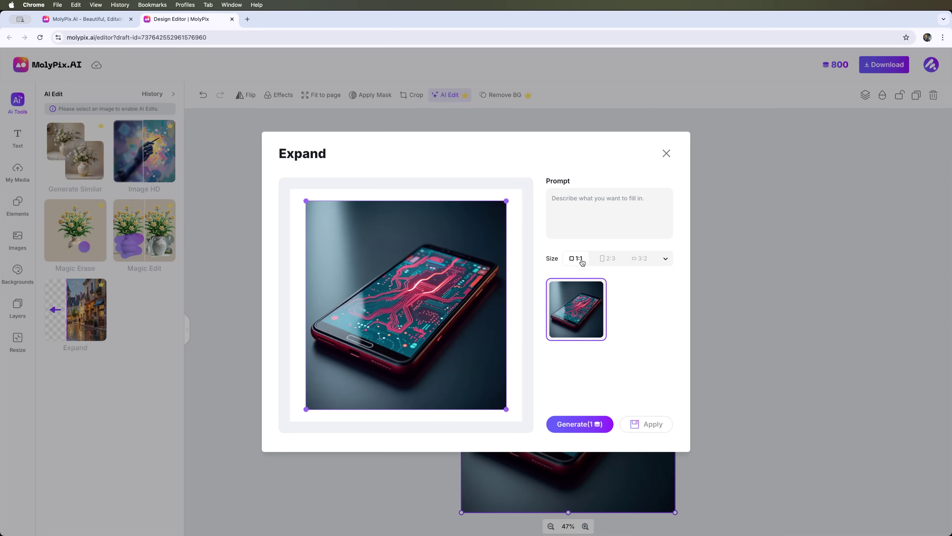
left_click(611, 259)
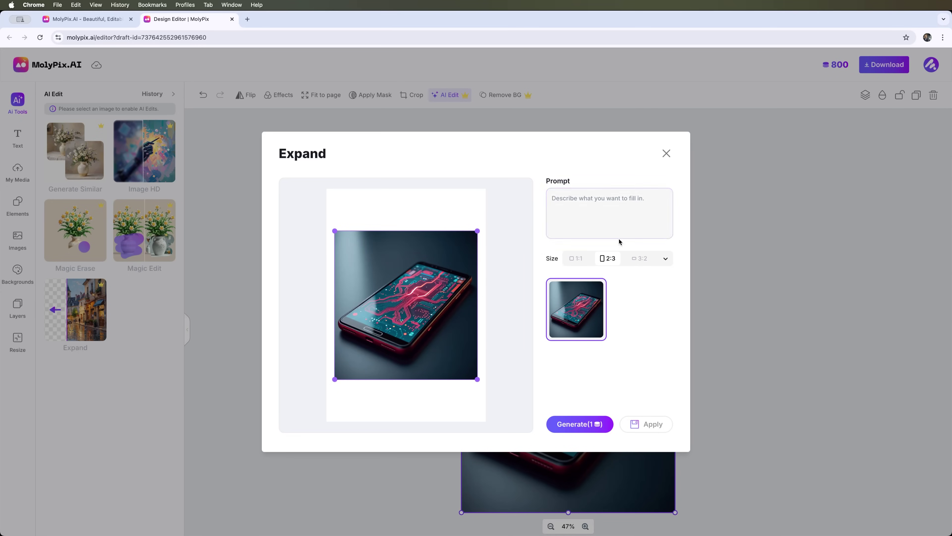
left_click(587, 203)
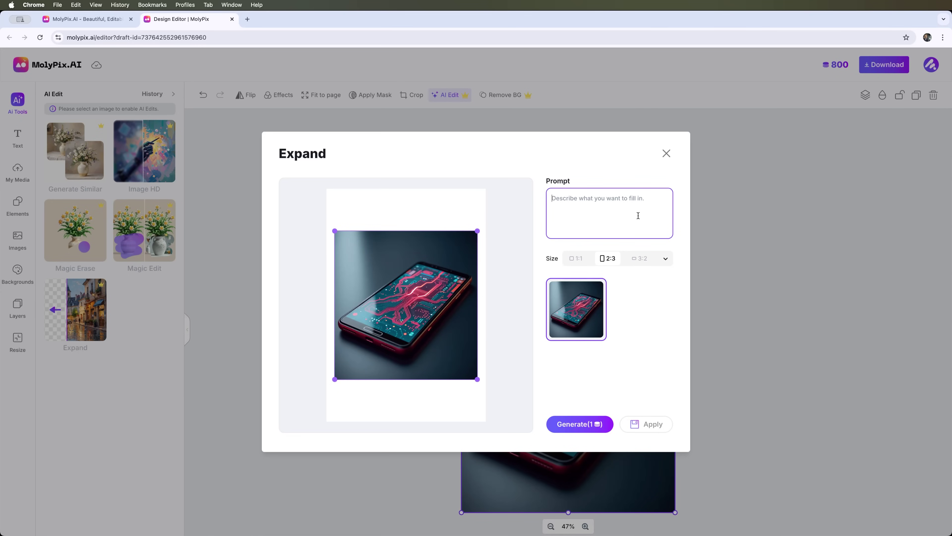
left_click(666, 153)
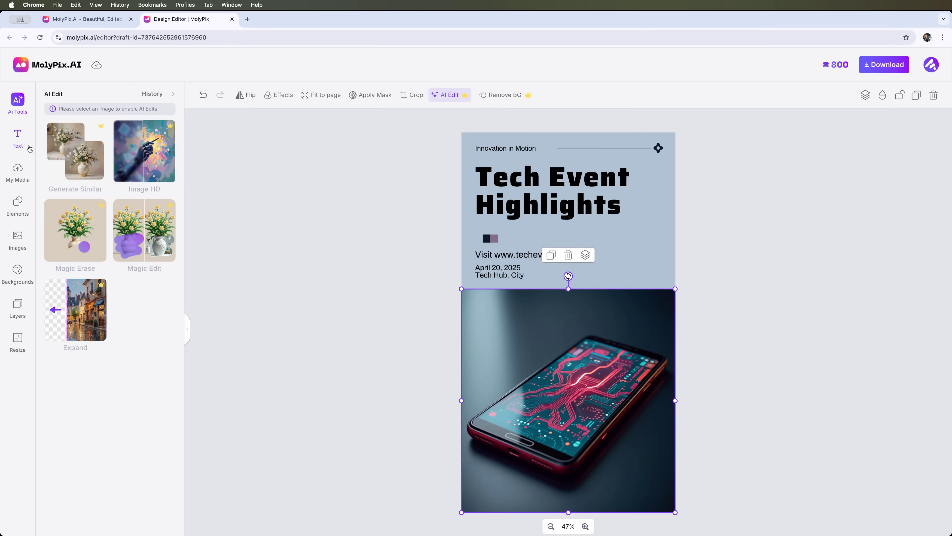
- Browse the Text, My Media, Elements, Images and Backgrounds panels, ending on the Layers list
left_click(21, 139)
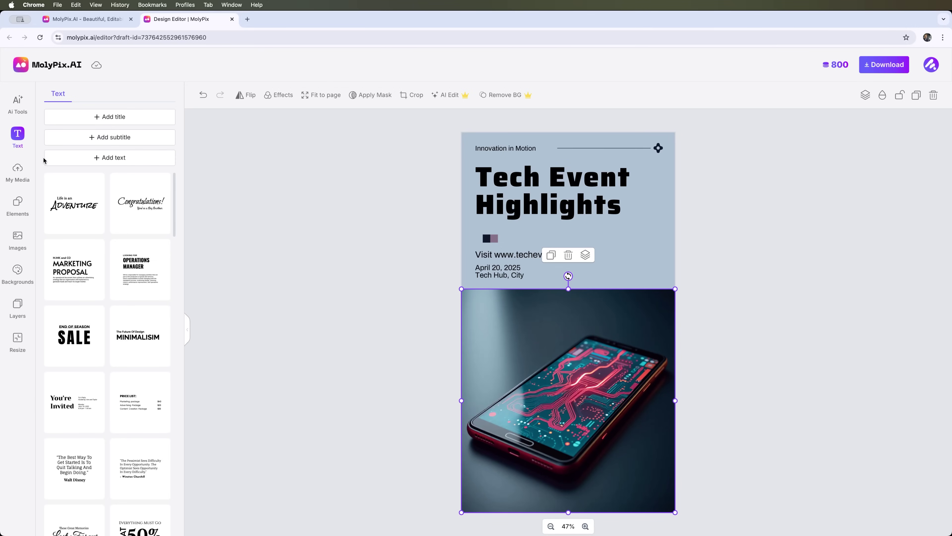
left_click(20, 171)
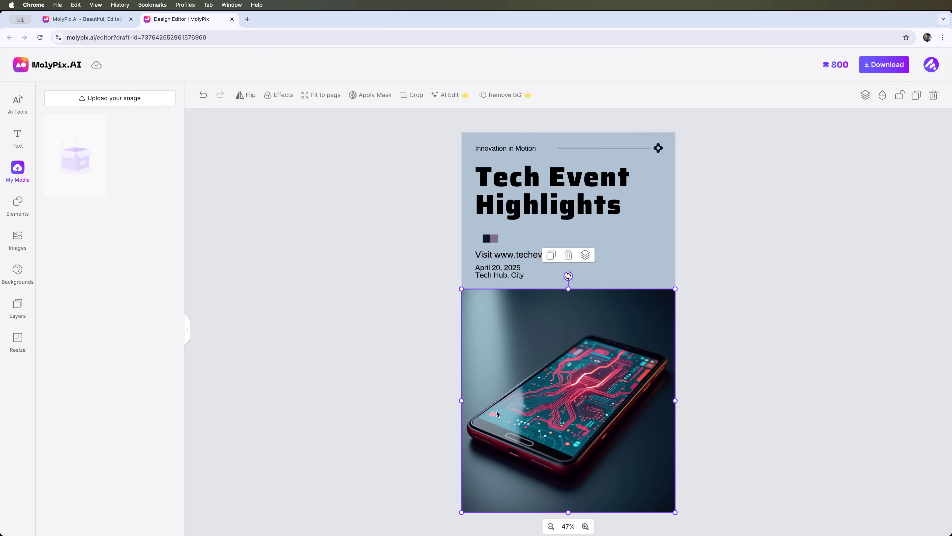
left_click(20, 207)
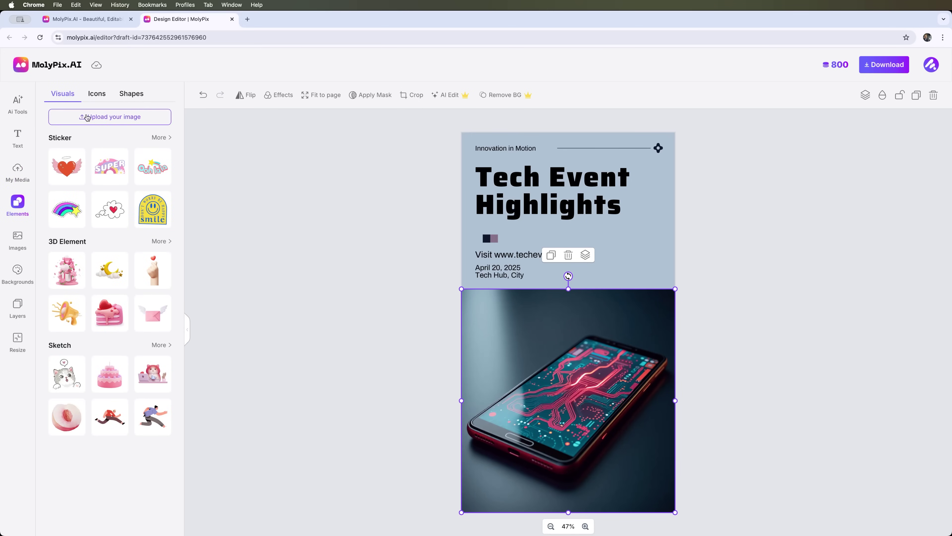
left_click(22, 240)
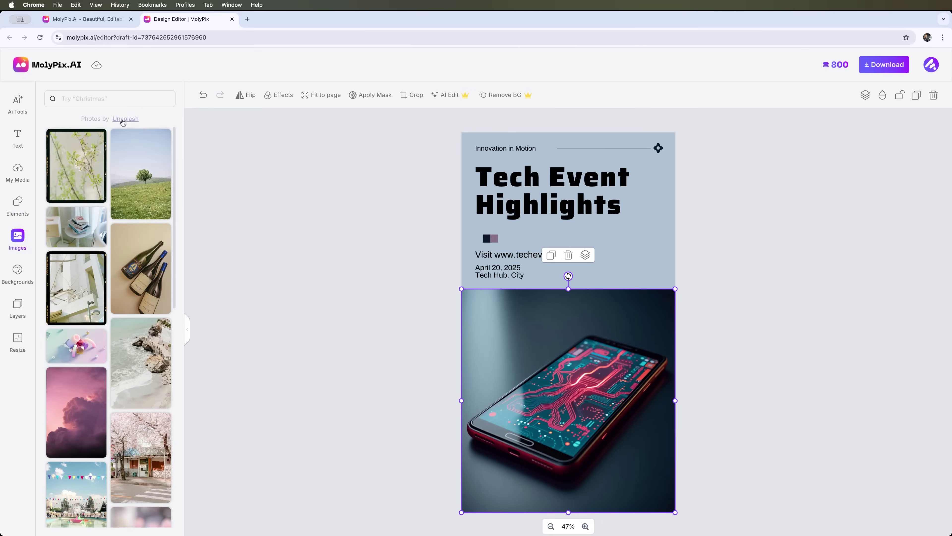
left_click(20, 278)
left_click(21, 310)
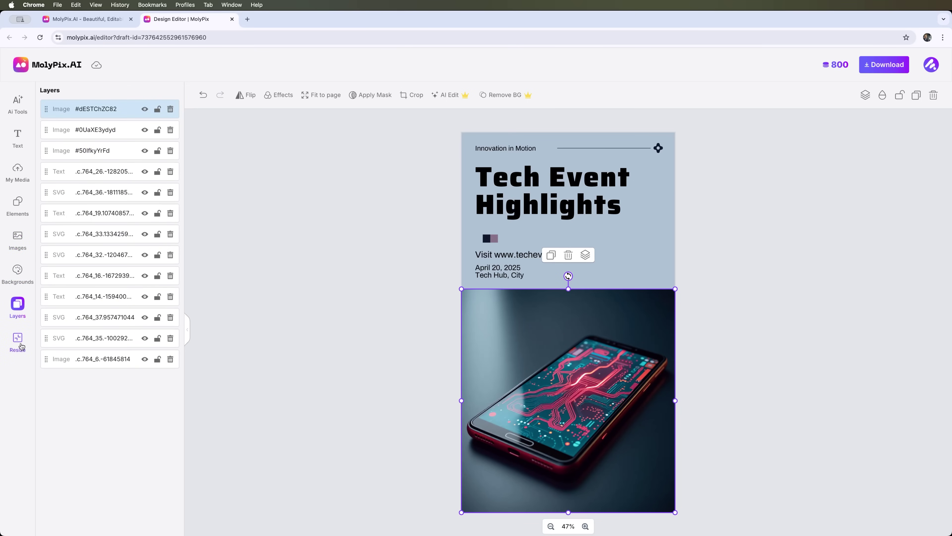
- Lock and unlock the header layer, then show the Resize presets and select the phone image
left_click(150, 339)
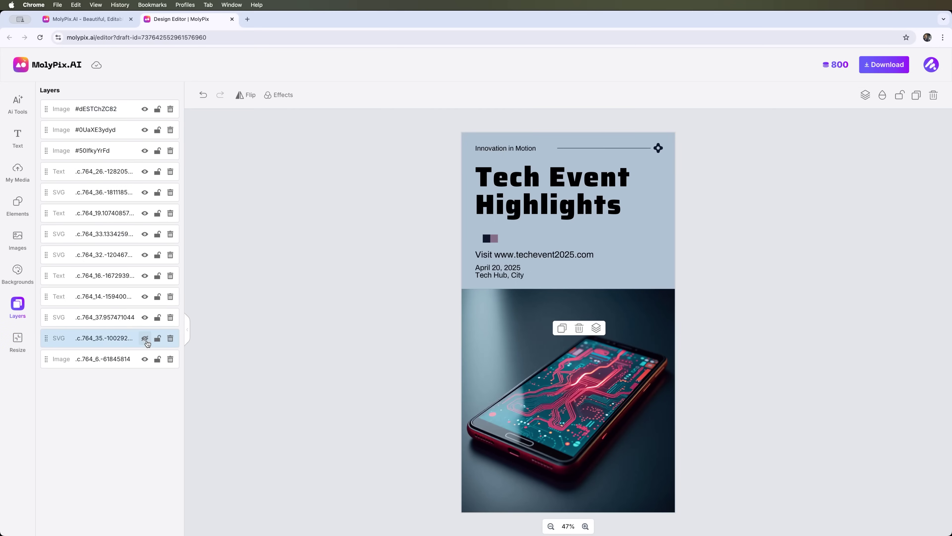
left_click(157, 339)
left_click(157, 338)
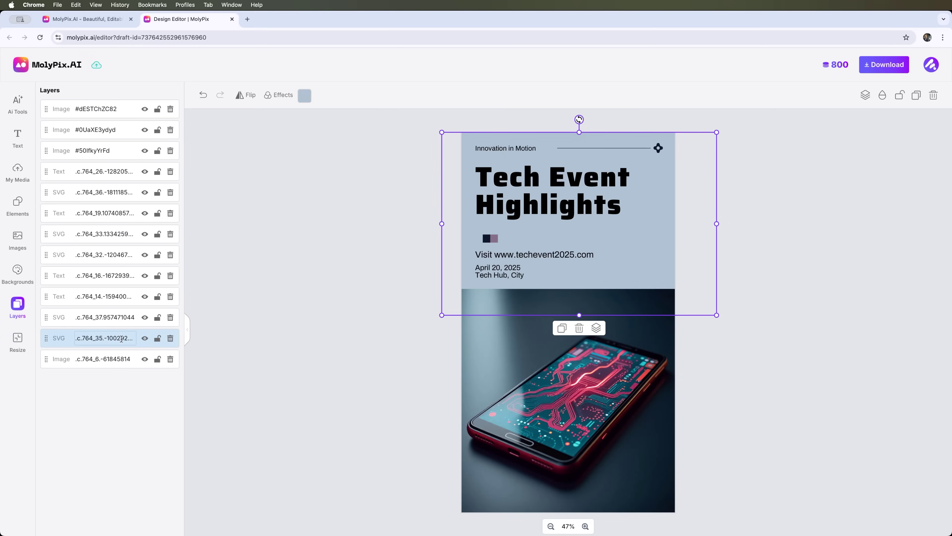
left_click(18, 340)
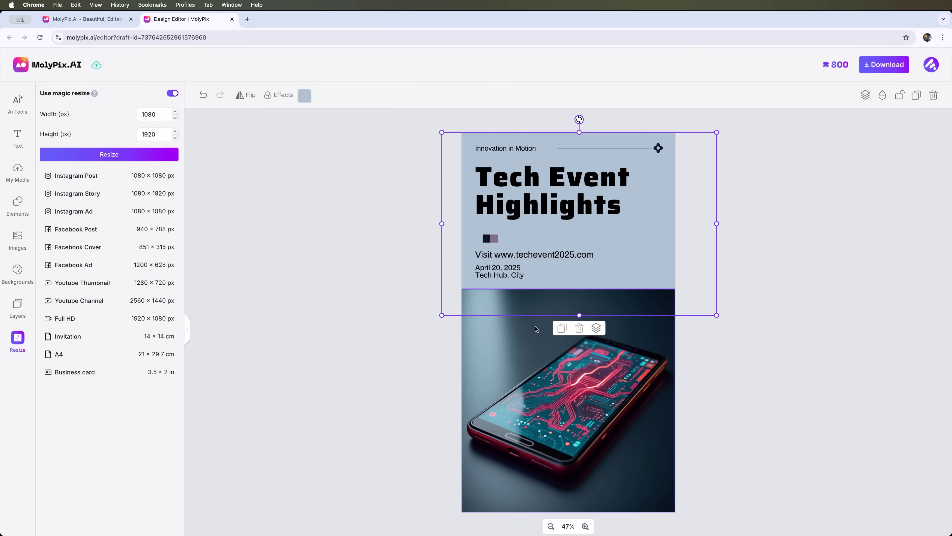
left_click(520, 303)
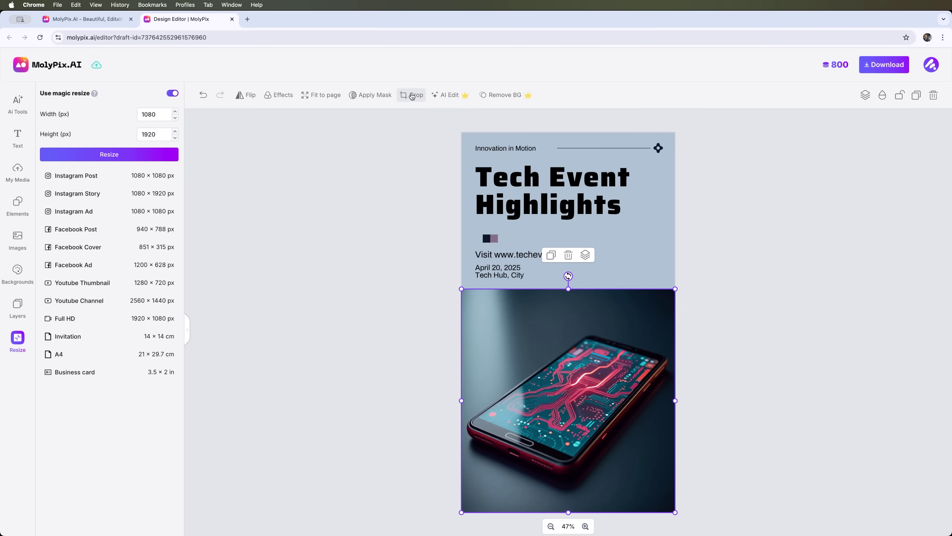
- Remove the phone image's background, then check Position and Opacity and toggle its lock
left_click(452, 96)
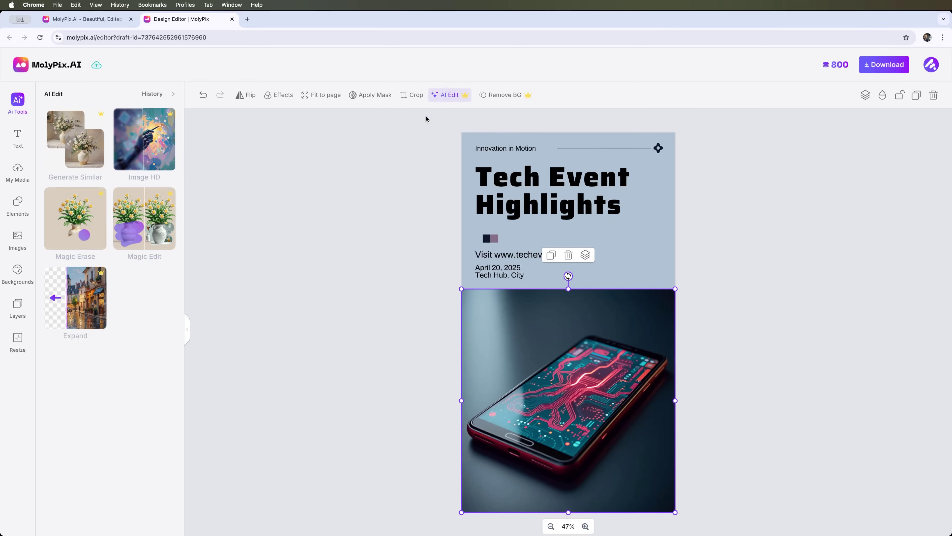
left_click(509, 95)
left_click(865, 96)
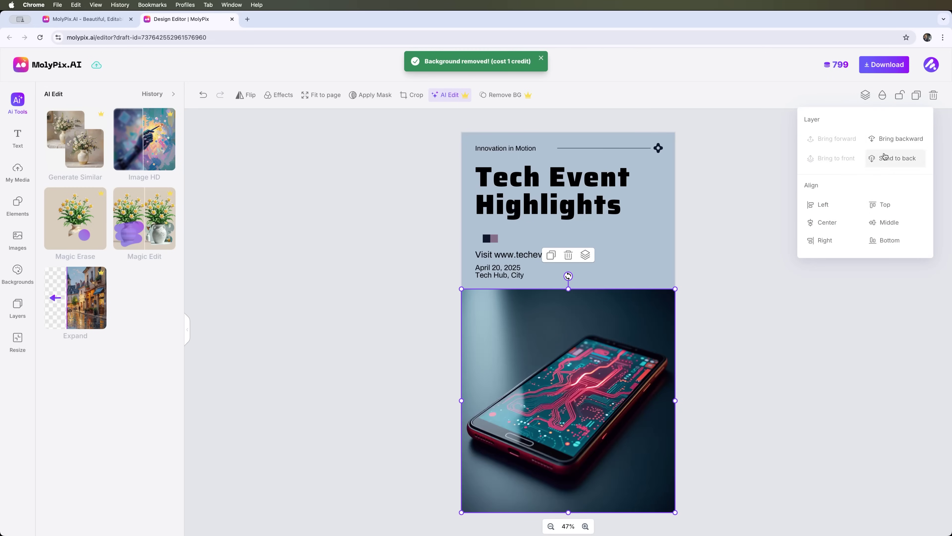
left_click(883, 97)
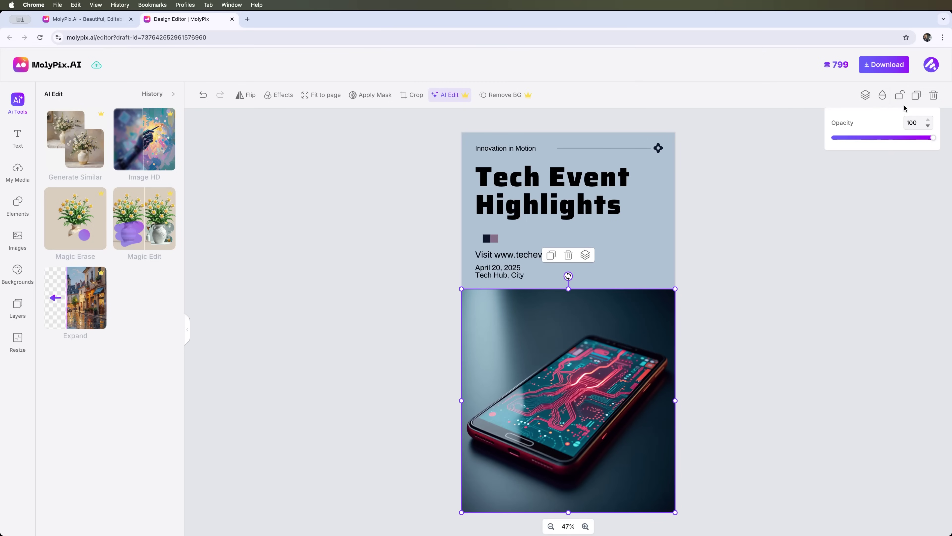
left_click(900, 96)
left_click(916, 98)
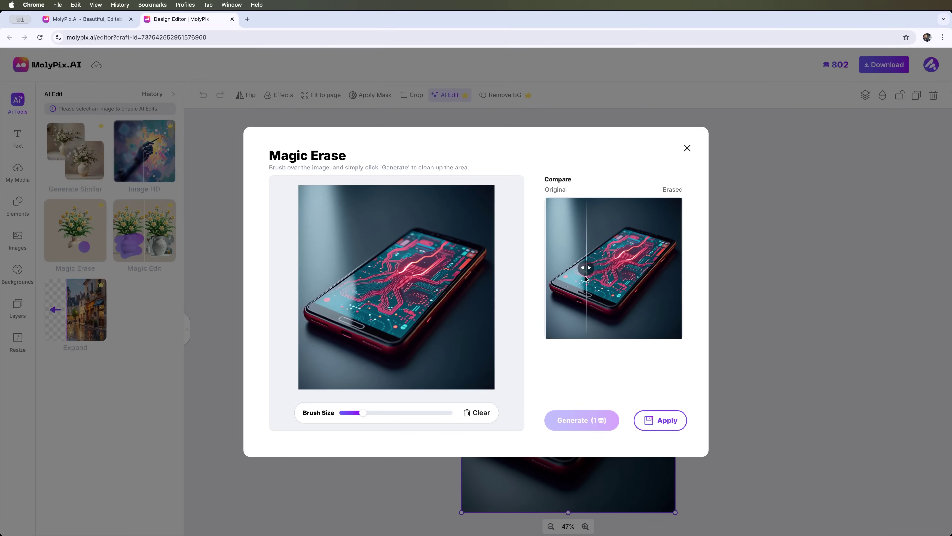
- Slide the Compare divider to check the erased phone image against the original
left_click_drag(586, 279, 614, 281)
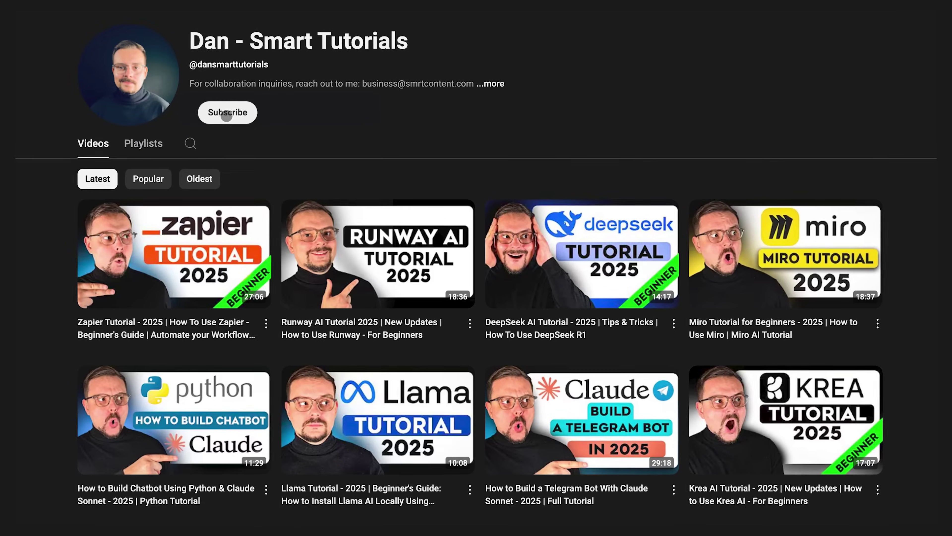
- Subscribe to the tutorials channel with All notifications turned on
left_click(226, 114)
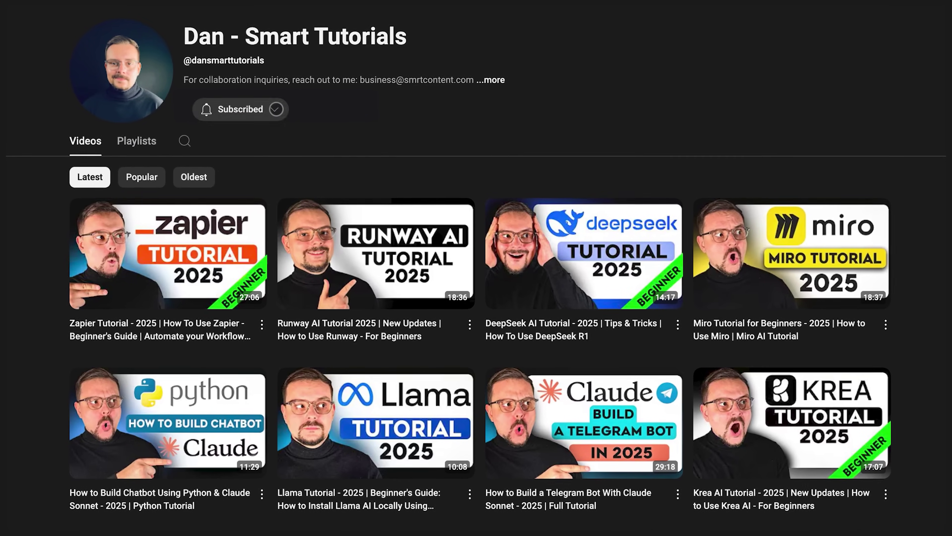
left_click(241, 109)
left_click(207, 131)
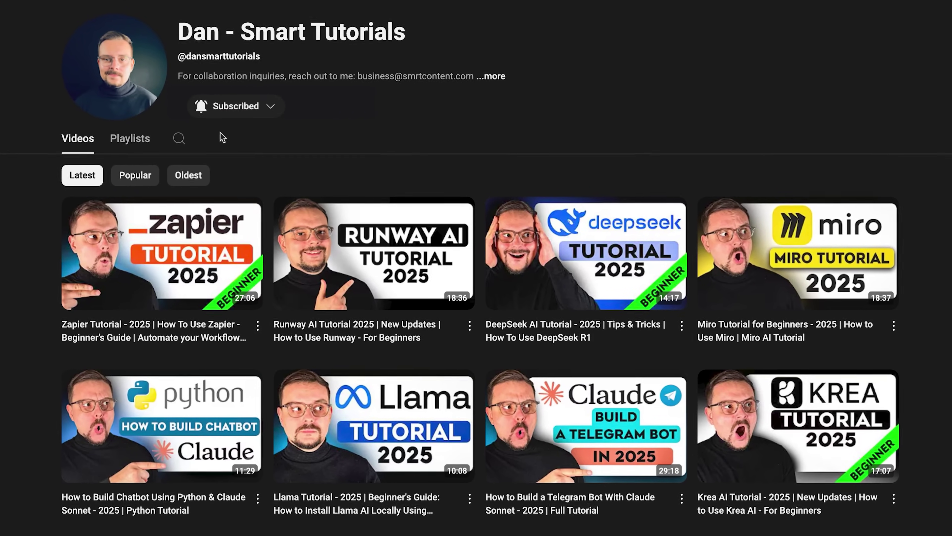